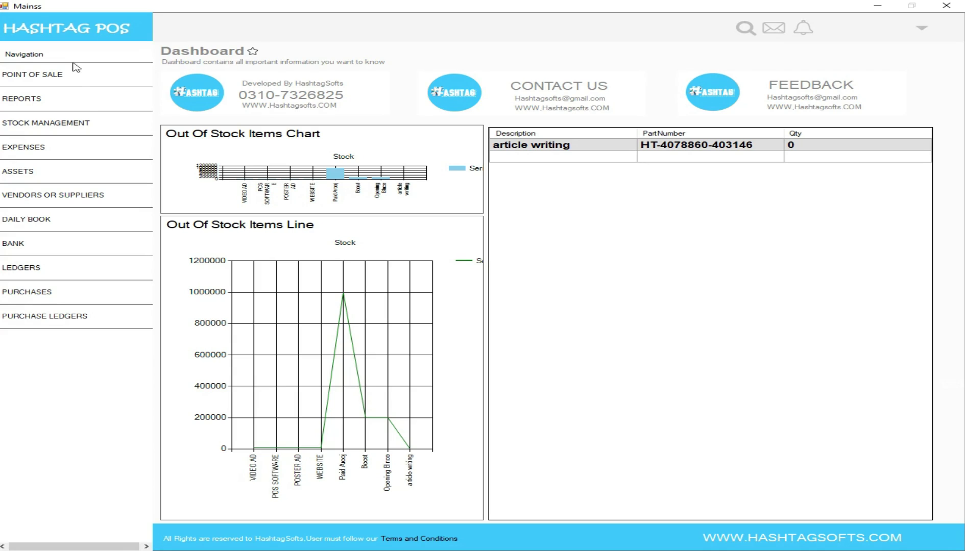
- Open a new supplier record, name it "supplier 1" and enter the supplier's contact number
click(77, 199)
click(284, 141)
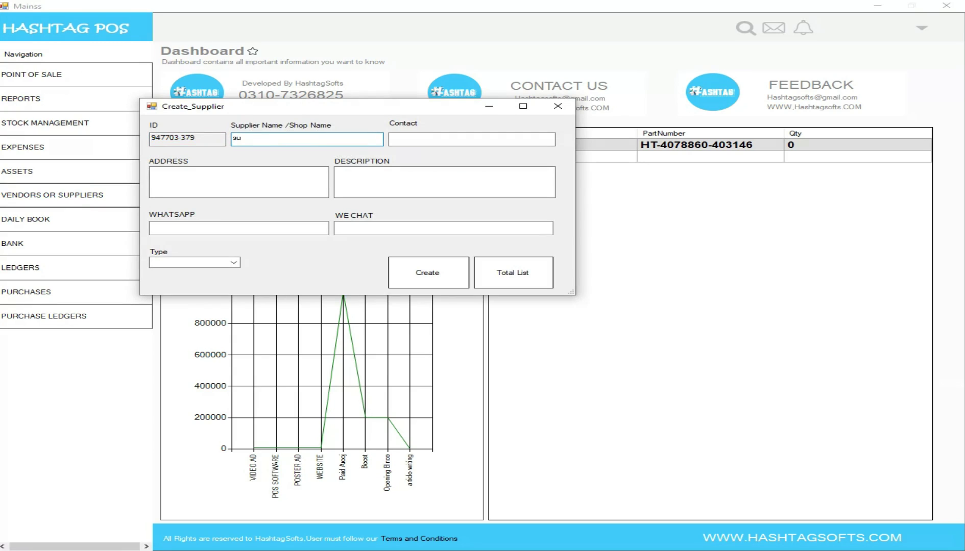
text(supplier 1)
click(424, 139)
text(0)
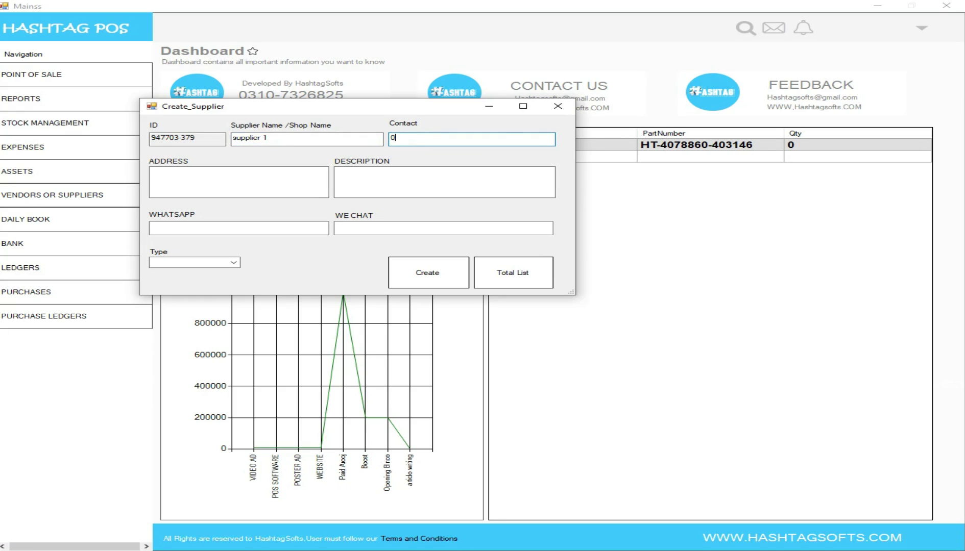
text(34505050)
- Fill in supplier 1's address, the description "dasdds", the WhatsApp number and the WeChat contact
click(256, 185)
text(wewqdqed)
click(398, 171)
text(dasdds)
click(227, 228)
text(sdsad)
key(ctrl+a)
text(432423)
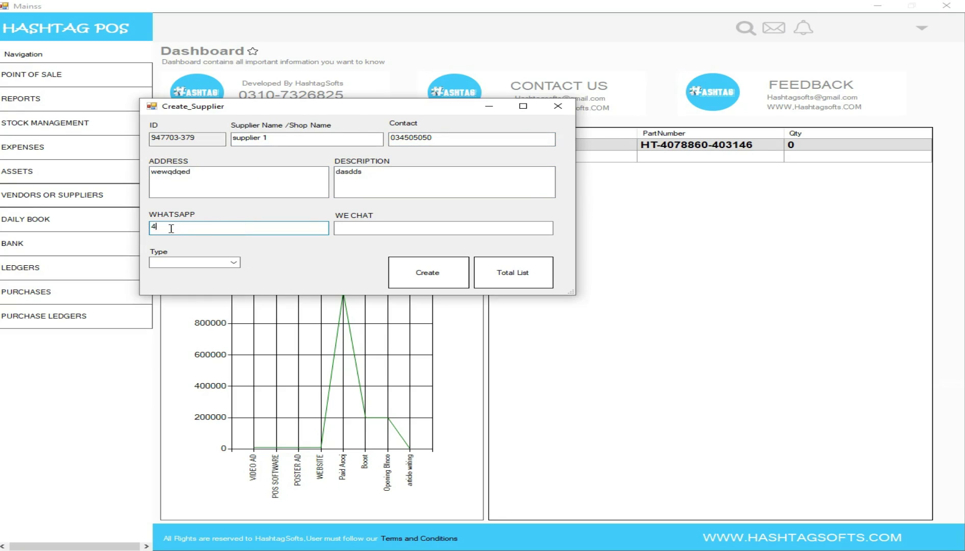
click(376, 231)
text(424324)
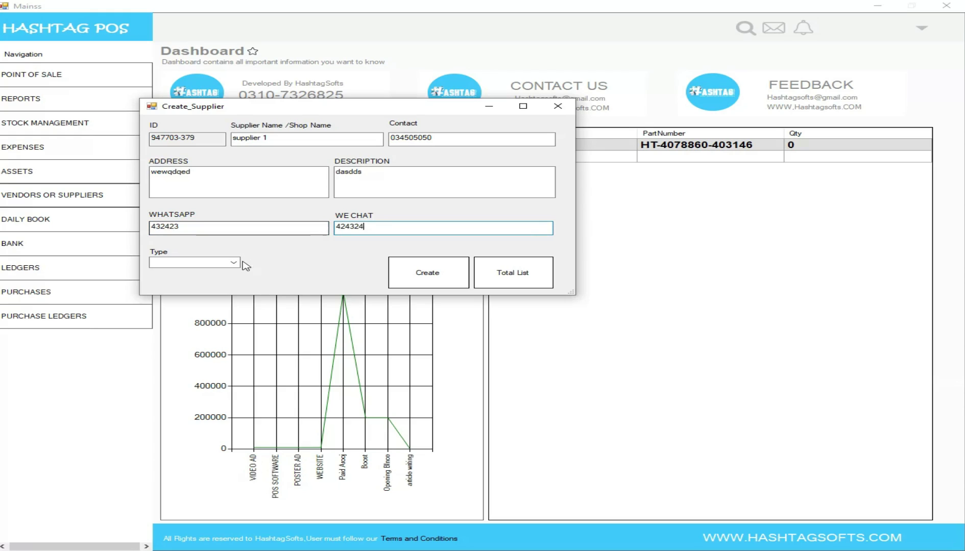
- Set the record type to Supplier and create the supplier 1 record
click(236, 264)
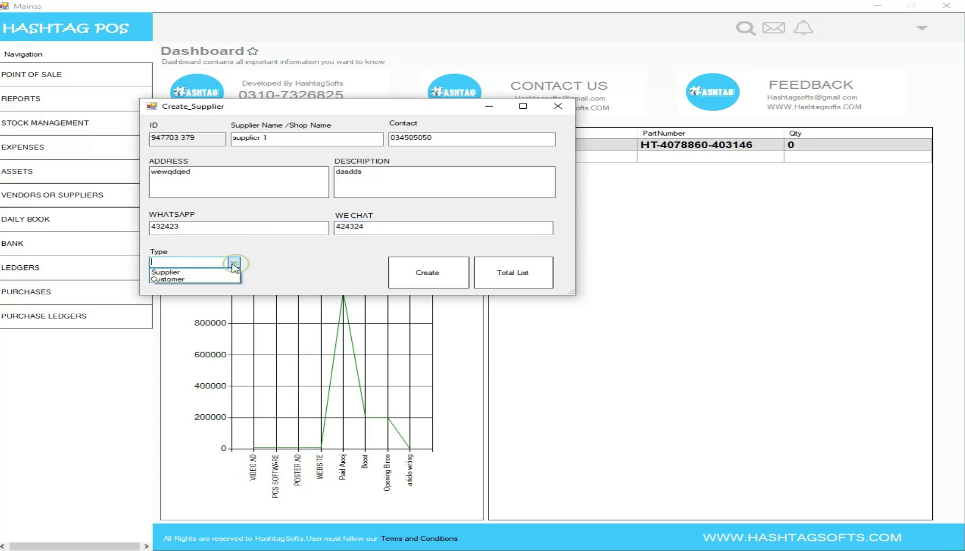
click(179, 273)
click(426, 272)
key(Return)
- Start another record named "customer 1" with a contact number, an address and the description 423
click(278, 142)
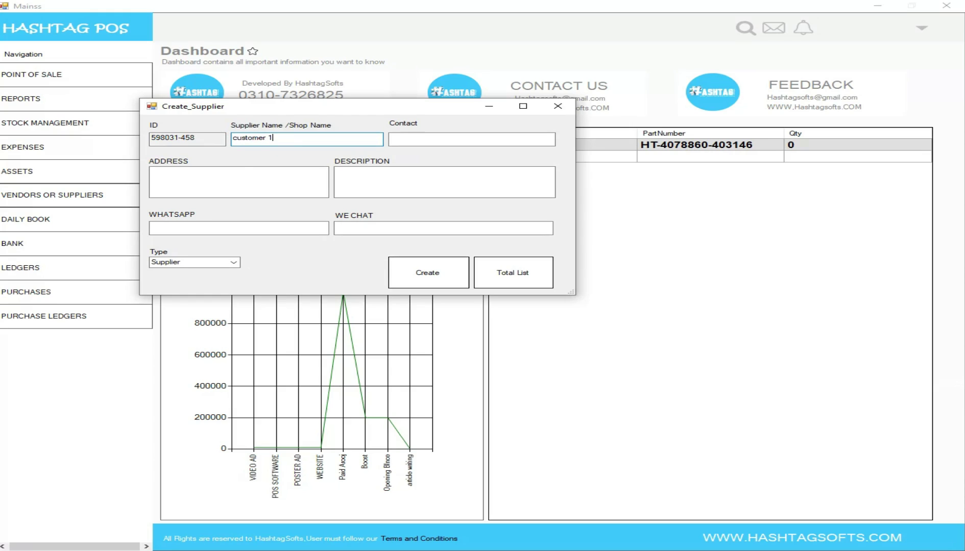
click(416, 139)
text(43242)
click(237, 184)
text(32423)
click(355, 185)
text(423)
- Enter customer 1's WhatsApp and WeChat contacts, set the type to Customer and create the record
click(238, 229)
text(42342)
click(347, 228)
text(2342)
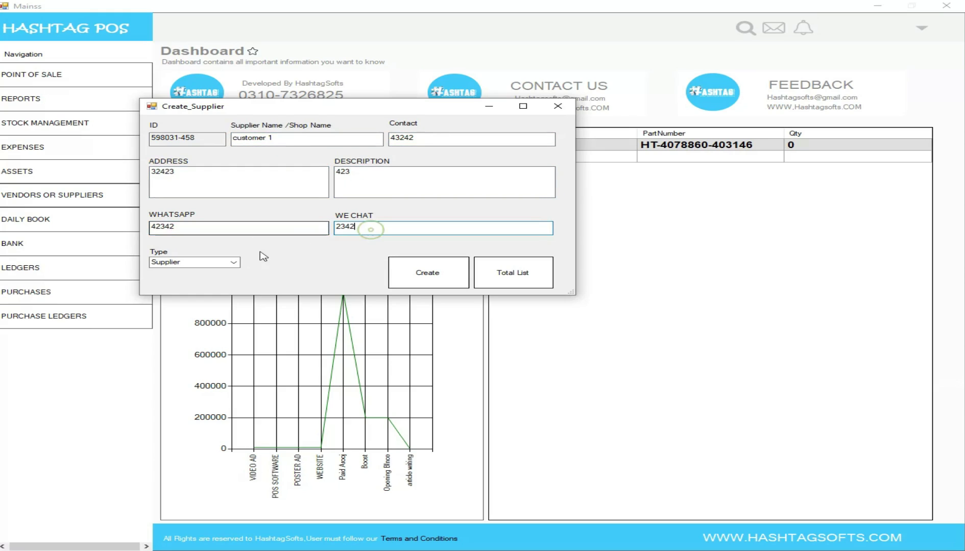
click(234, 263)
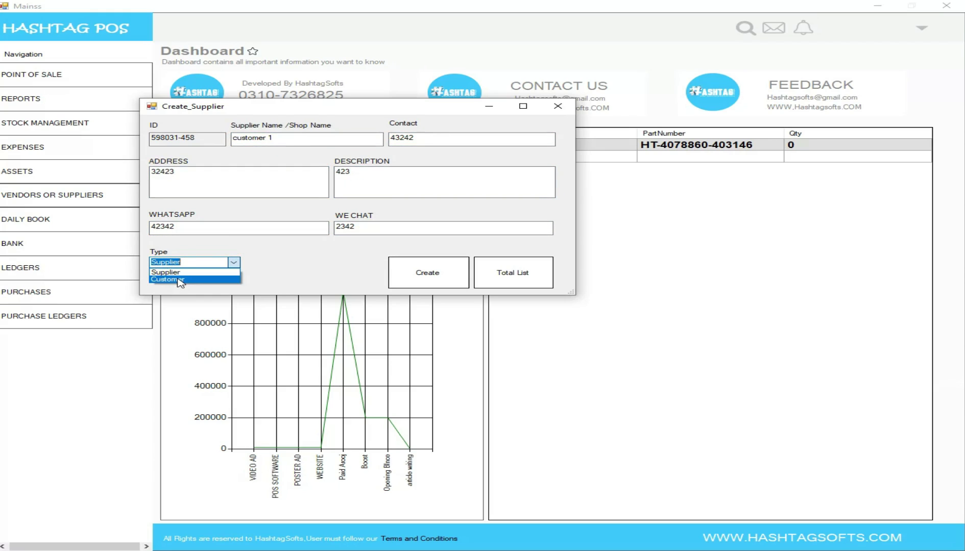
click(179, 279)
click(403, 272)
click(502, 302)
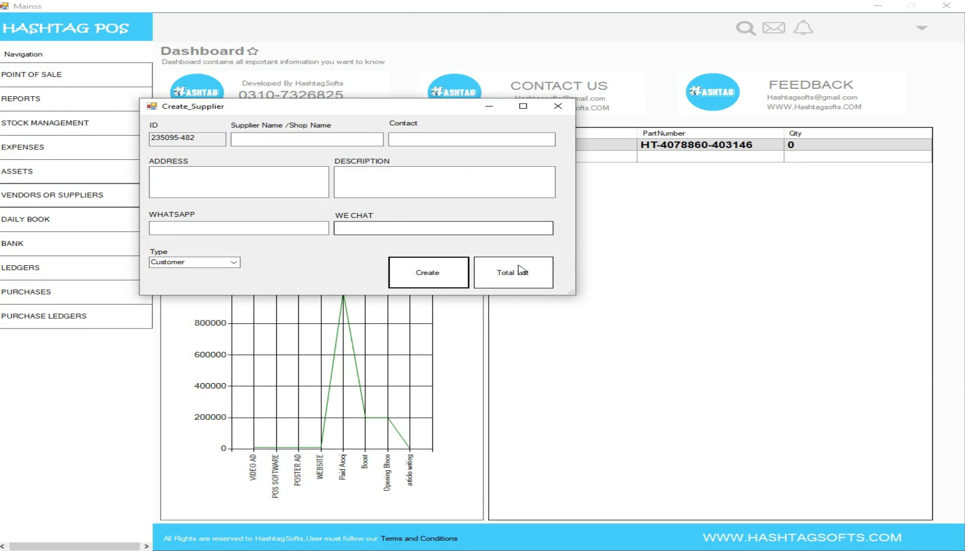
- Review the full list of suppliers and customers with the phone and supplier name columns widened, and close both windows
click(517, 280)
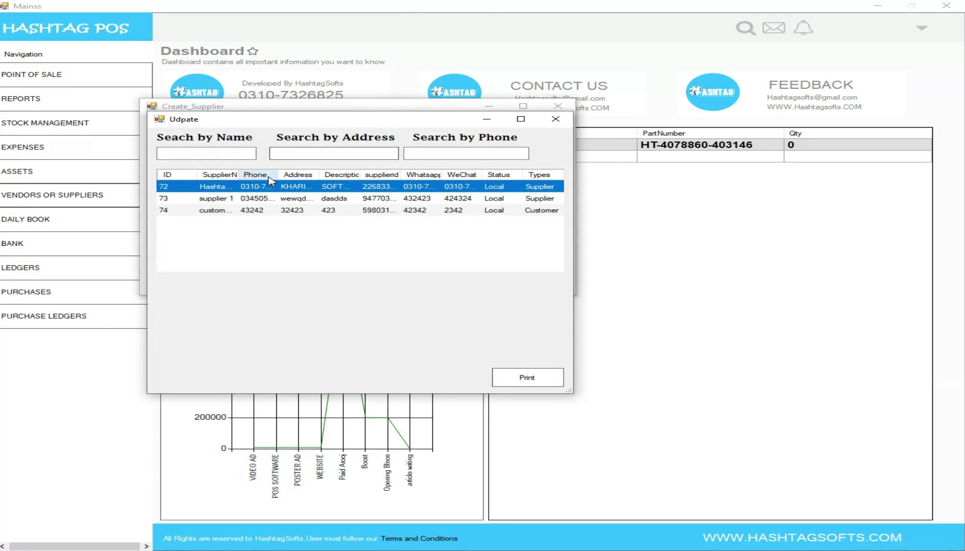
drag(278, 175, 319, 175)
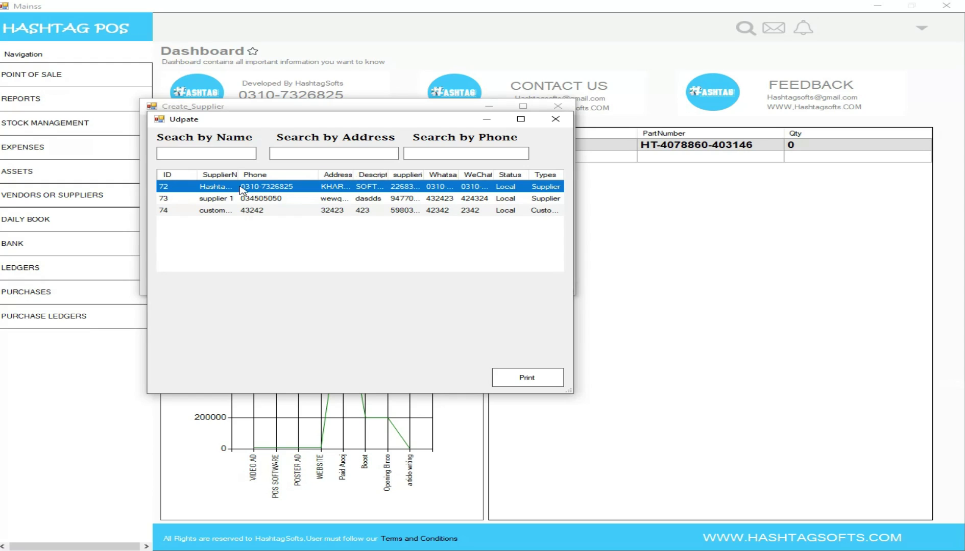
drag(240, 175, 276, 174)
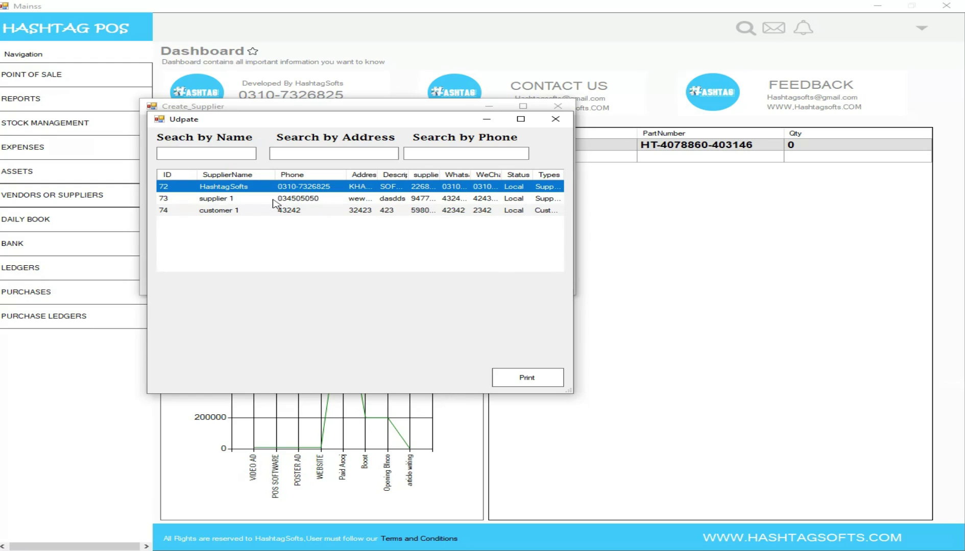
click(555, 119)
click(557, 106)
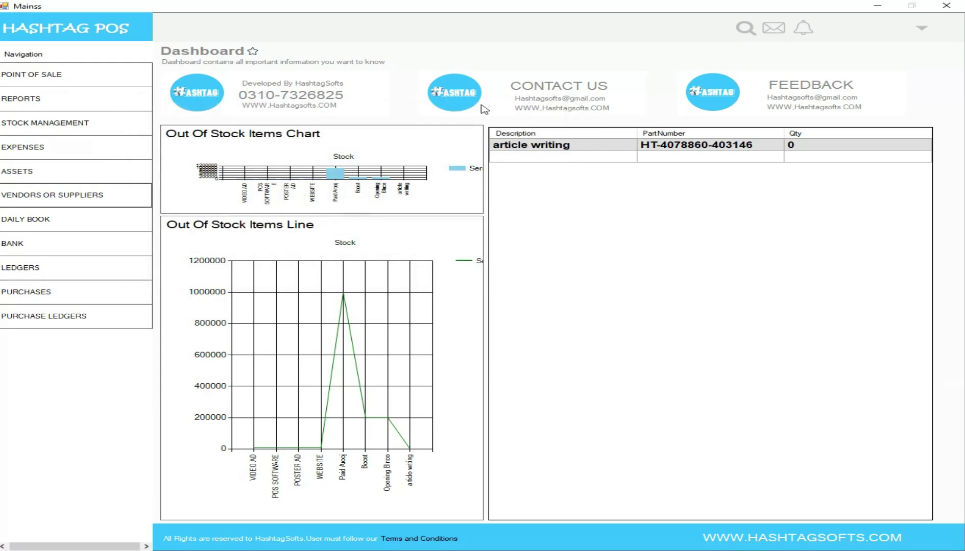
- Start a new stock purchase from supplier 1 with "infinix note 7" as the item description
click(27, 294)
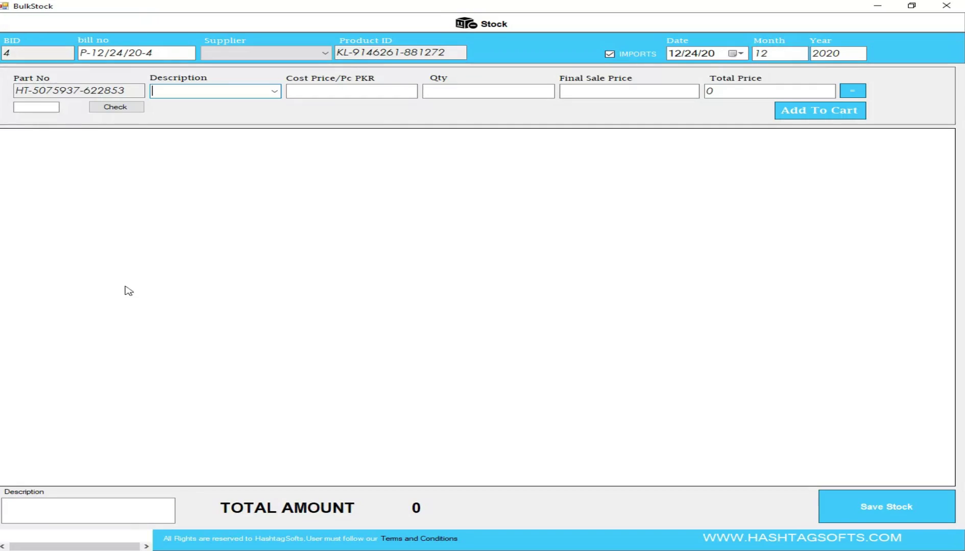
click(232, 53)
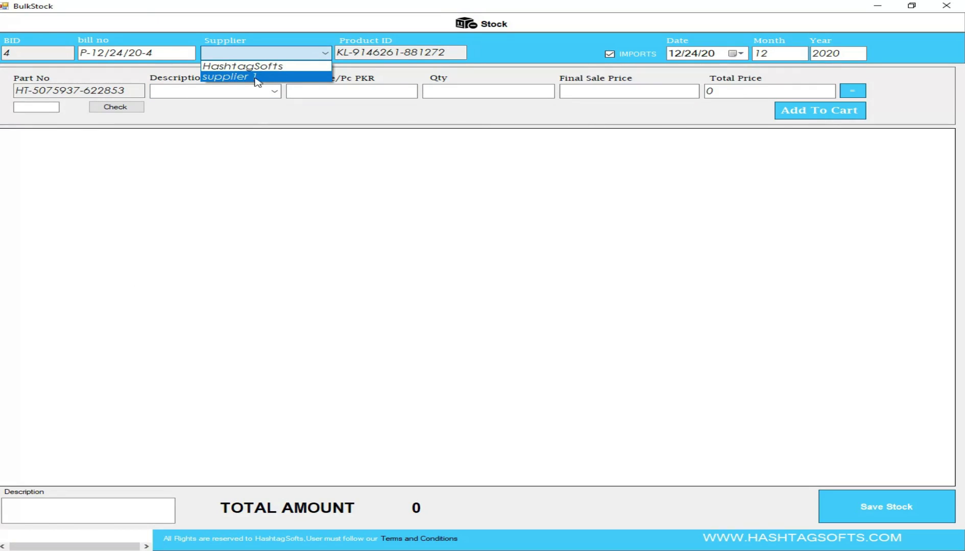
click(225, 76)
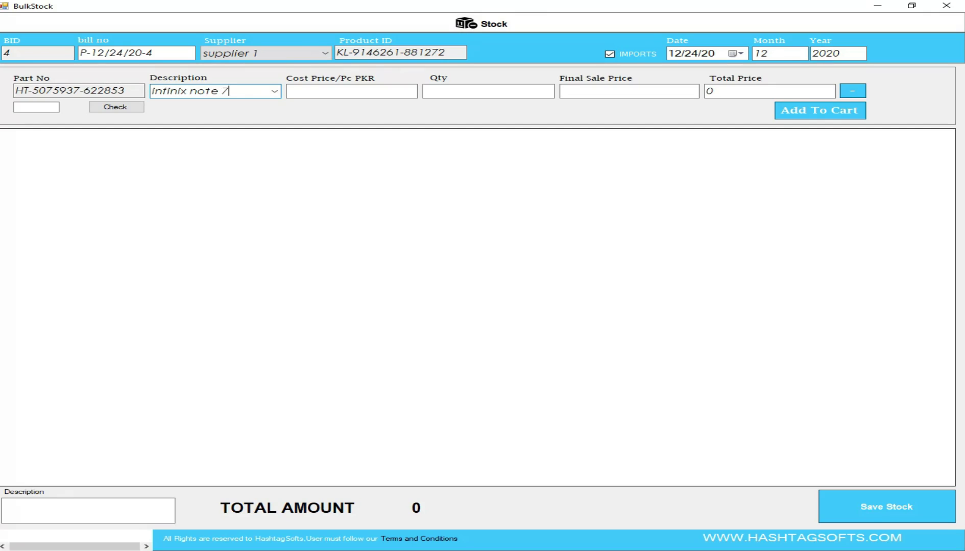
- Give infinix note 7 a cost price of 20000, quantity 5 and final sale price 25000, calculate its total and add it to the cart
click(289, 91)
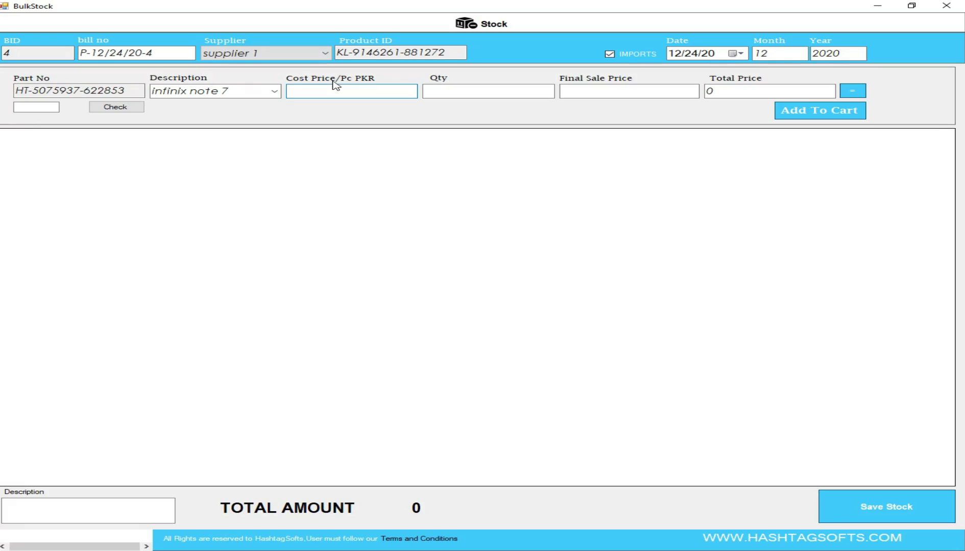
text(20000)
click(442, 93)
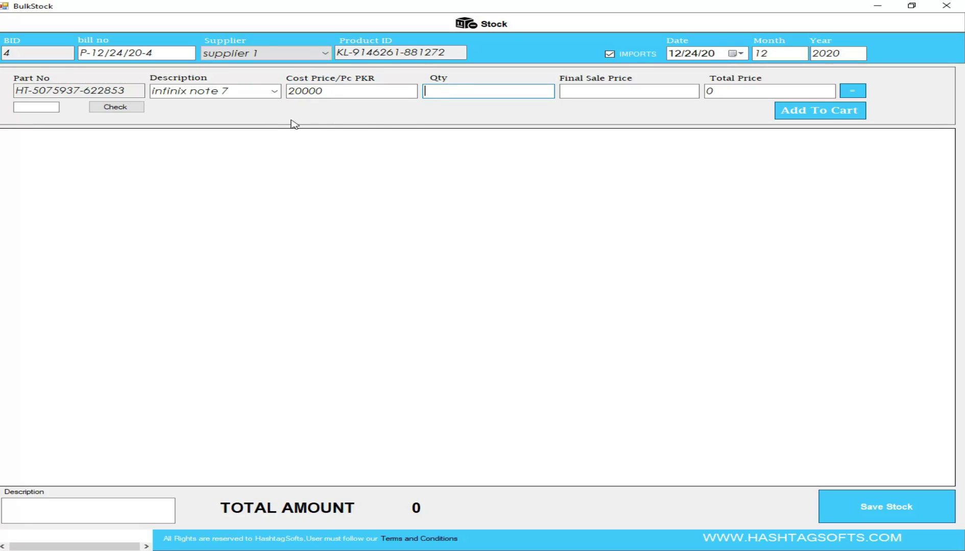
text(5)
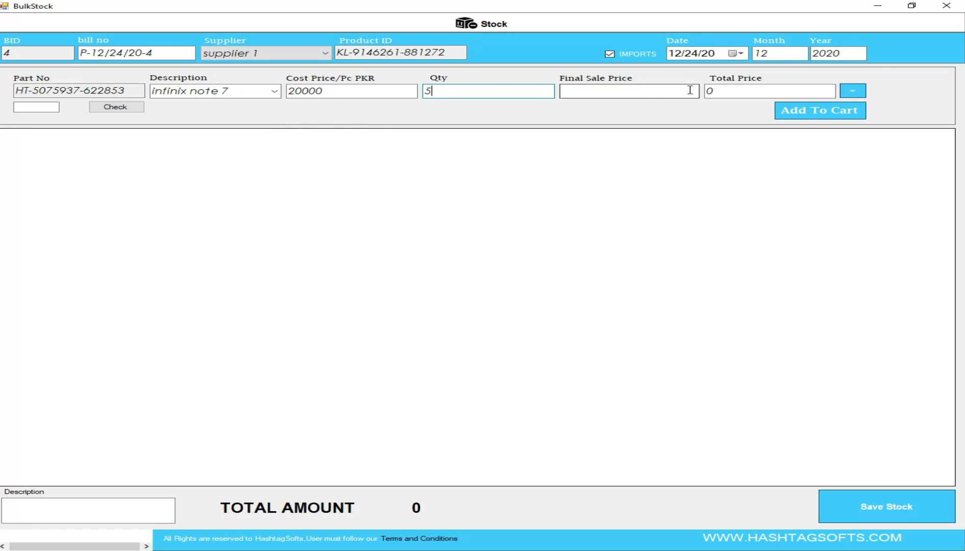
click(581, 90)
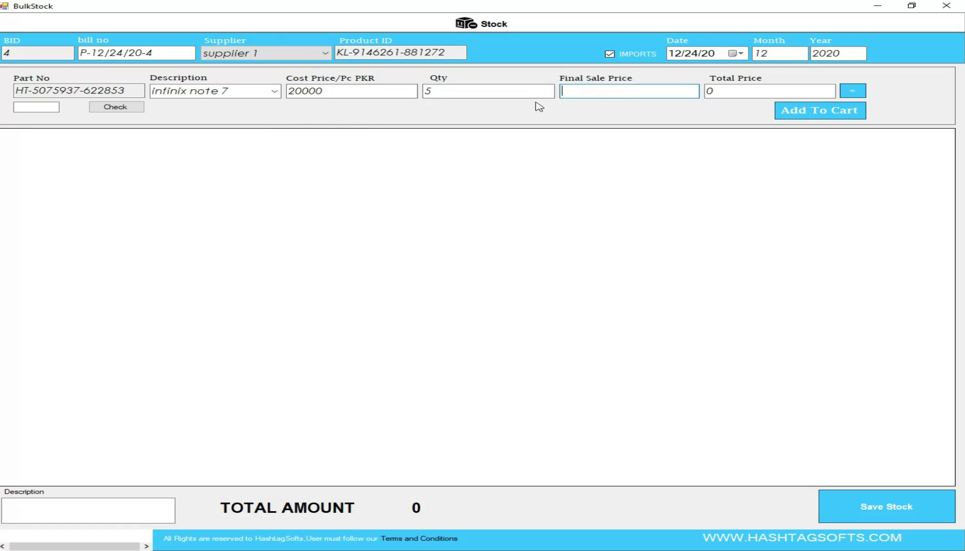
text(25000)
click(850, 91)
drag(761, 90, 702, 90)
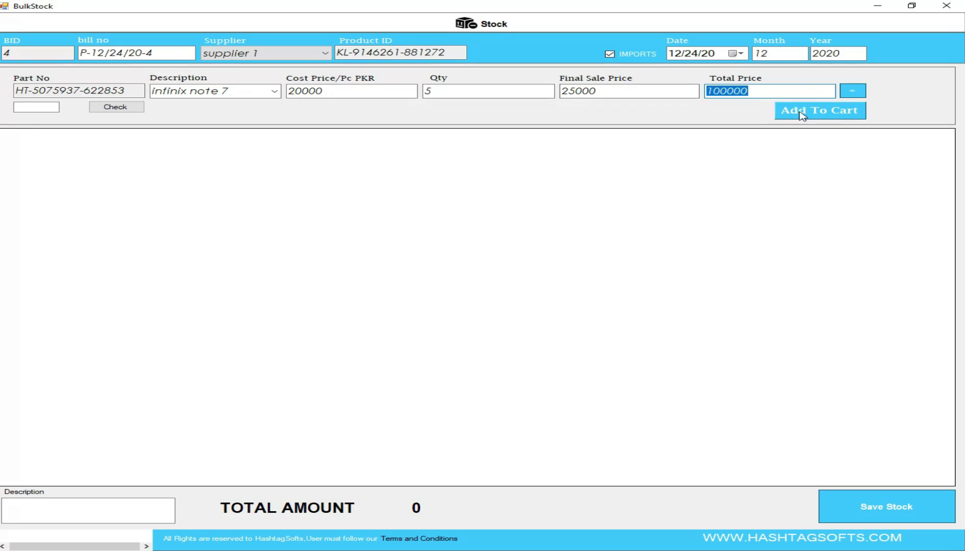
click(832, 113)
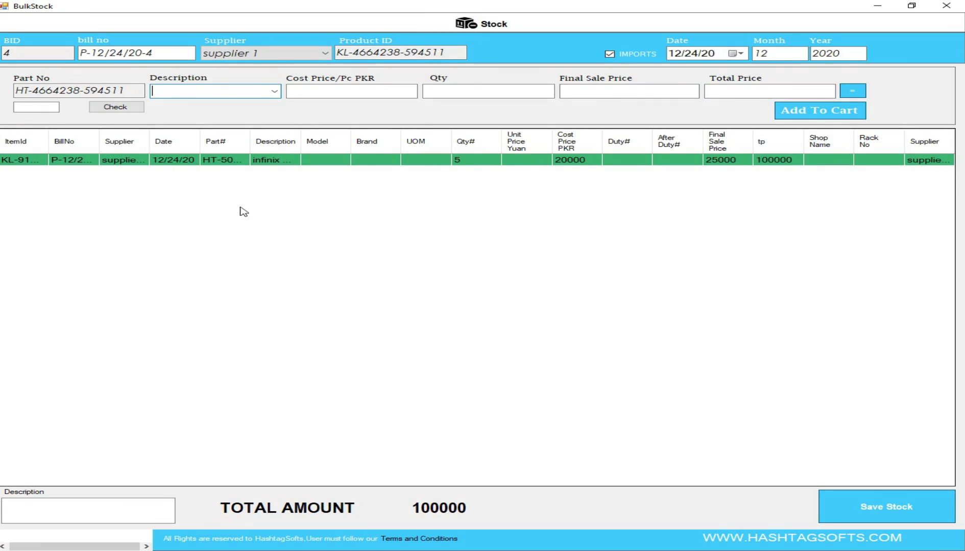
- Add "note 8" to the cart with cost price 45000, quantity 2, final sale price 50000 and a calculated total
click(210, 93)
click(336, 90)
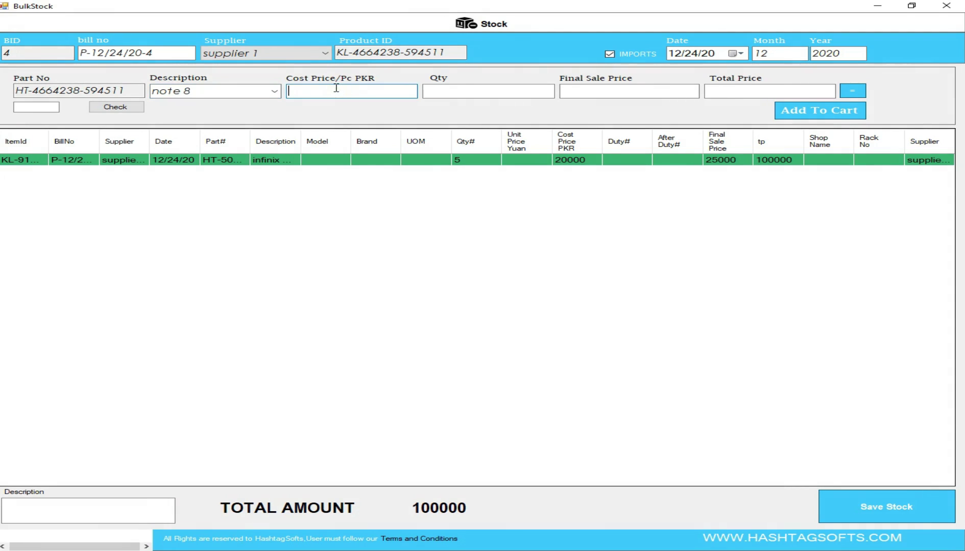
text(45000)
click(472, 96)
text(2)
click(581, 90)
text(500)
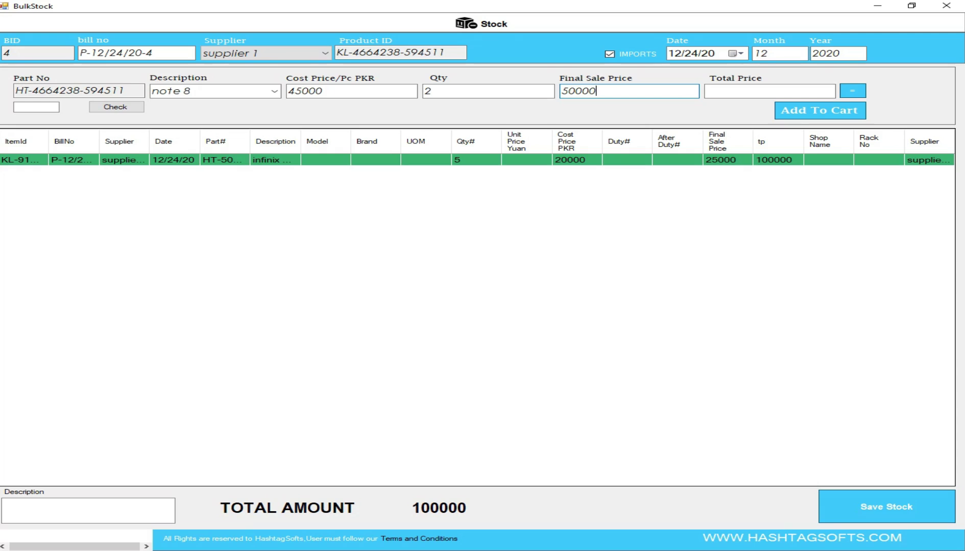
click(852, 91)
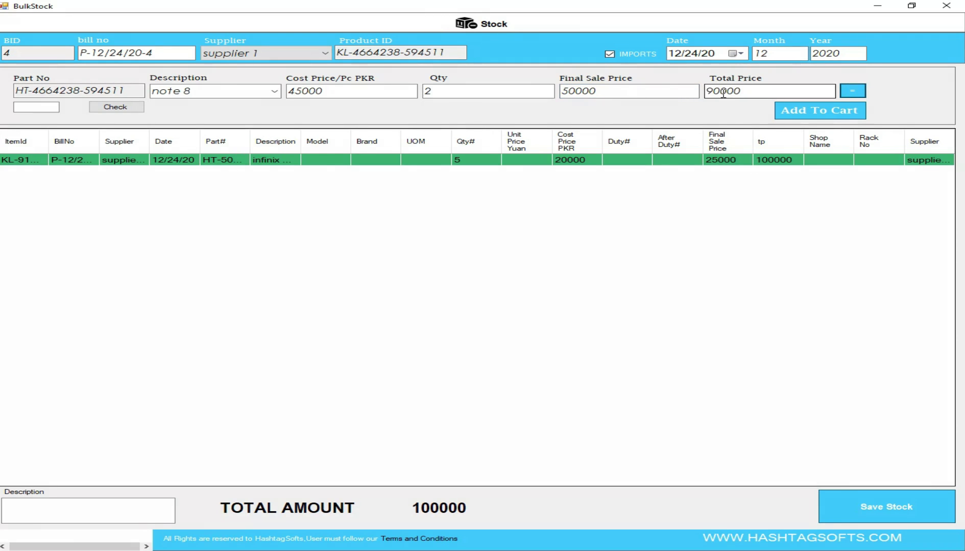
click(814, 111)
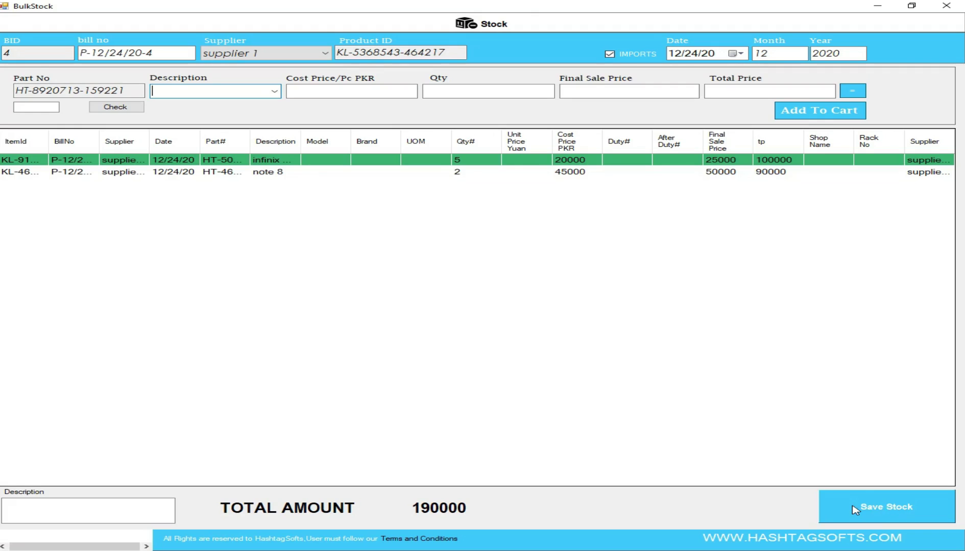
- Save the purchased stock and close the stock entry window
click(875, 506)
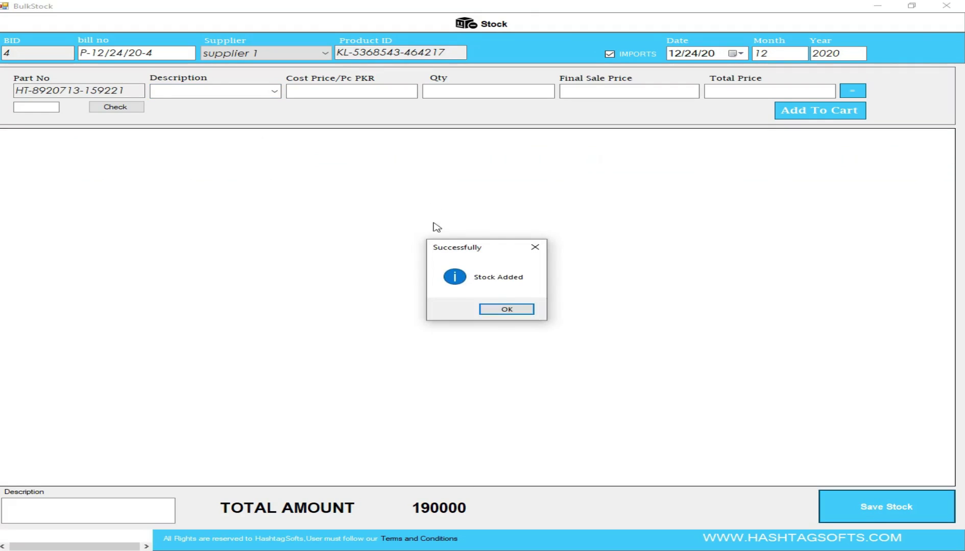
click(501, 309)
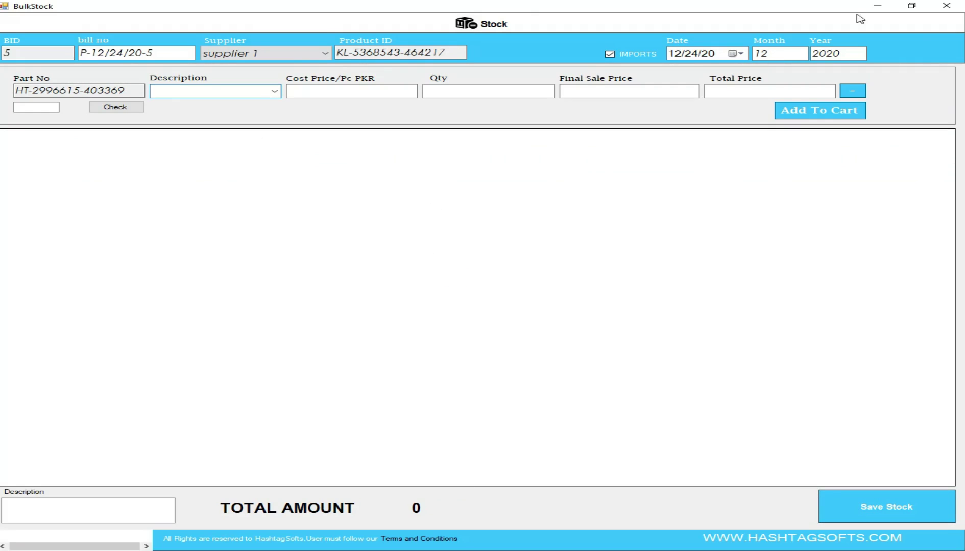
click(961, 5)
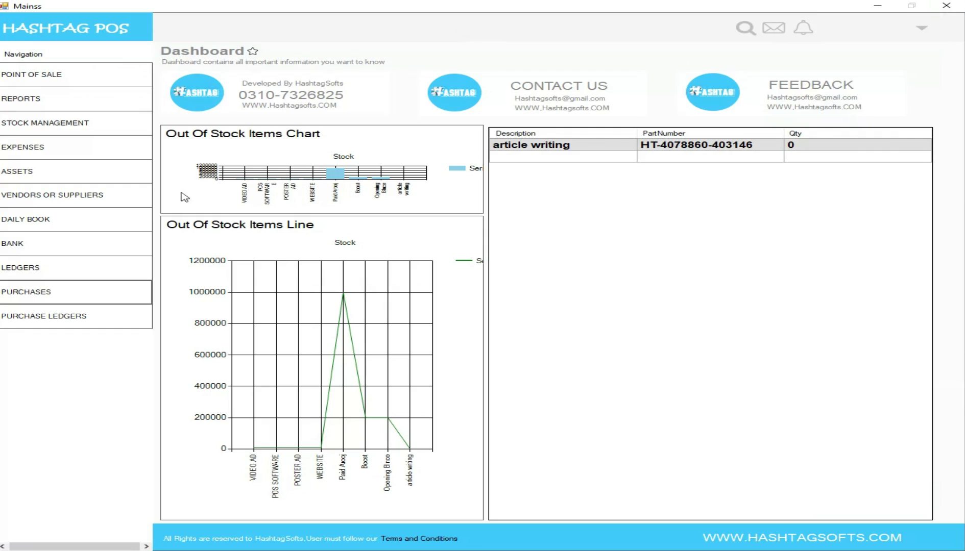
- Open the purchase ledgers, filter them by client supplier 1 and calculate the totals
click(30, 325)
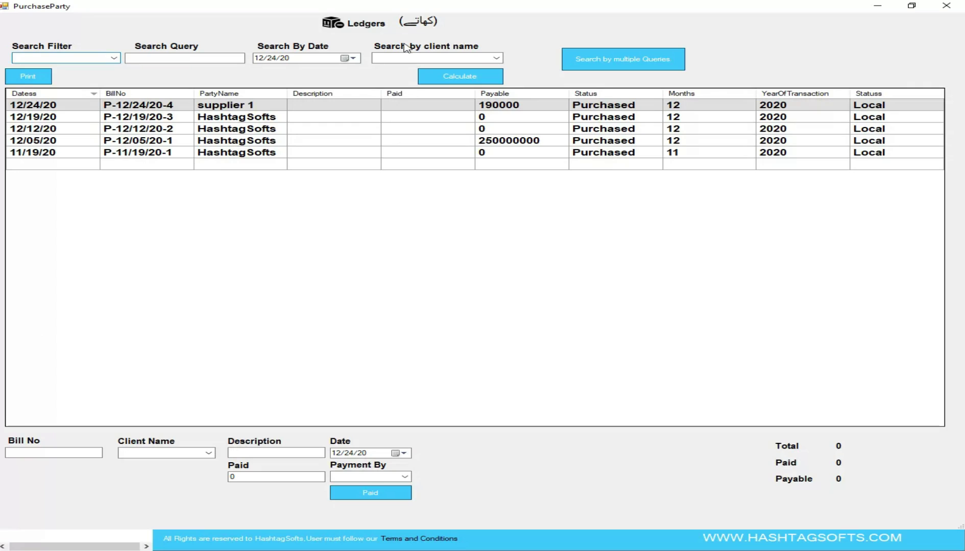
click(496, 59)
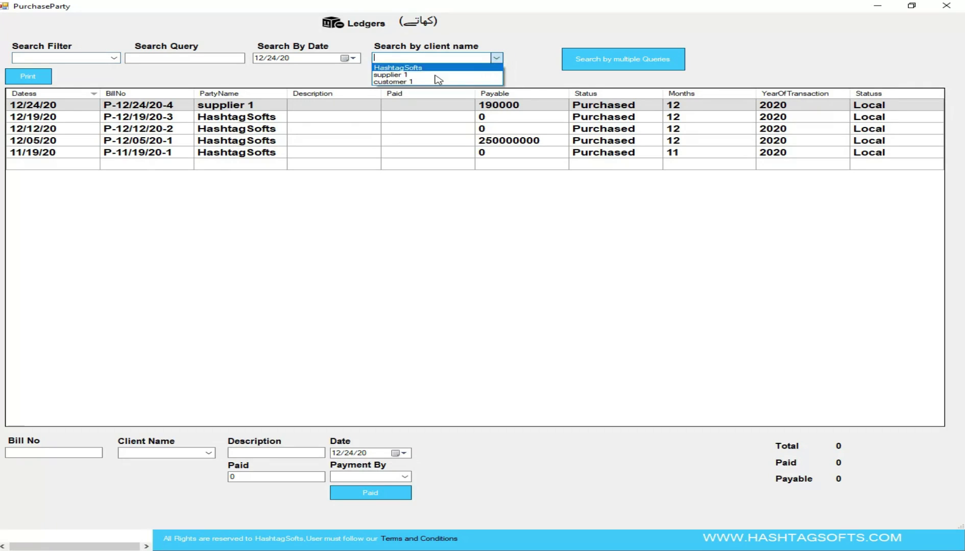
click(397, 75)
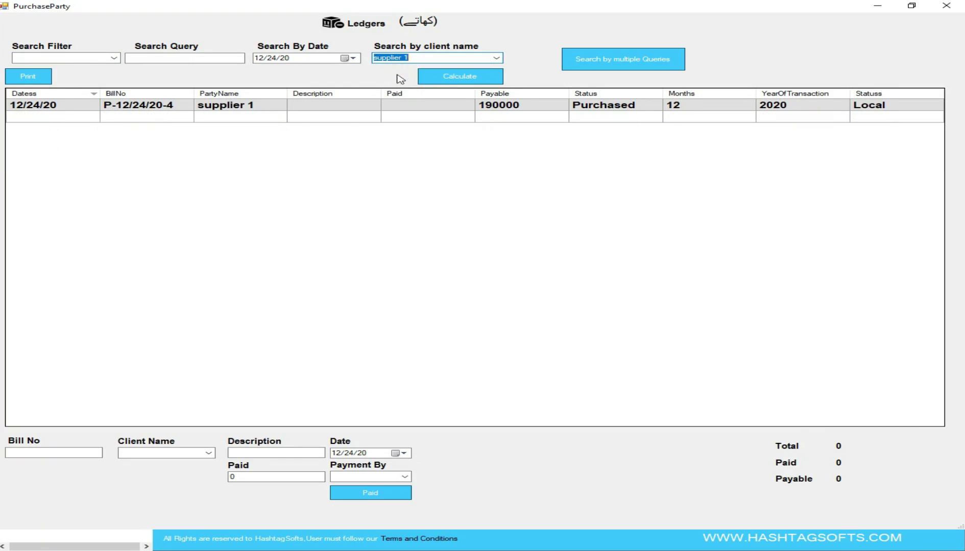
click(460, 77)
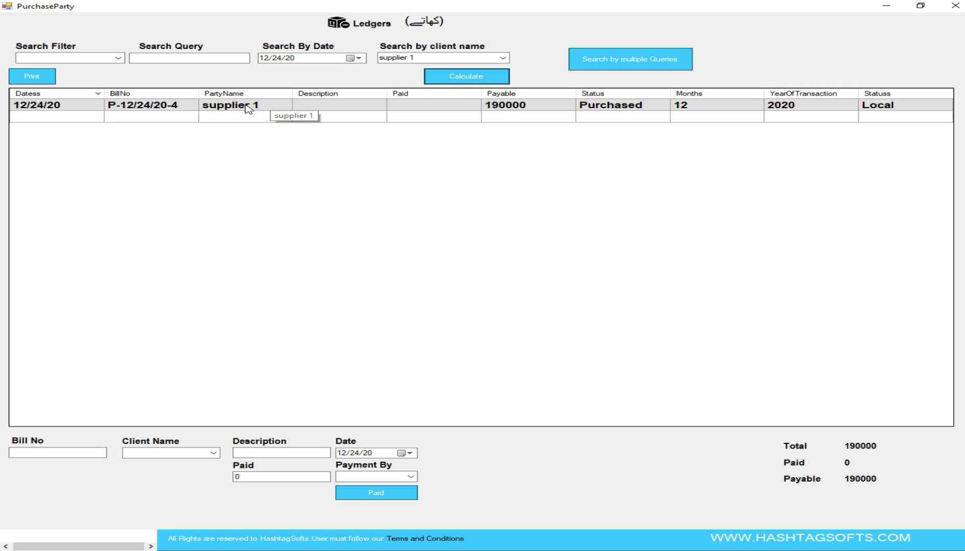
- Record a cash payment of 150000 against supplier 1's purchase bill in the ledger
double_click(517, 106)
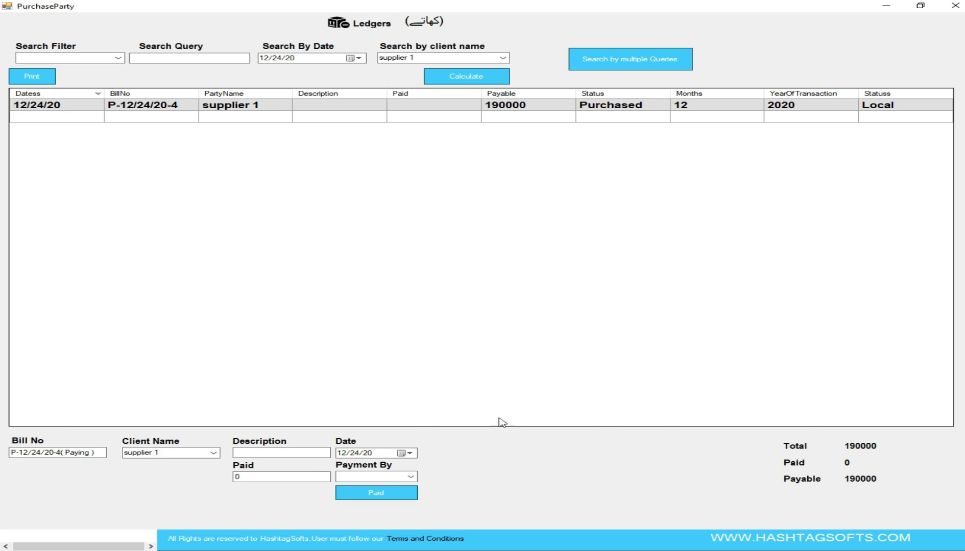
click(236, 478)
drag(217, 477, 180, 478)
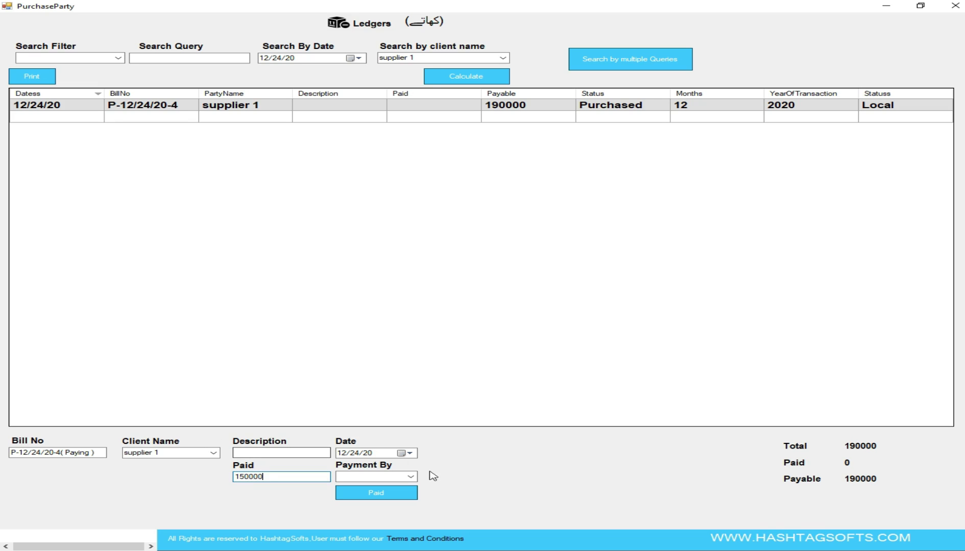
click(411, 479)
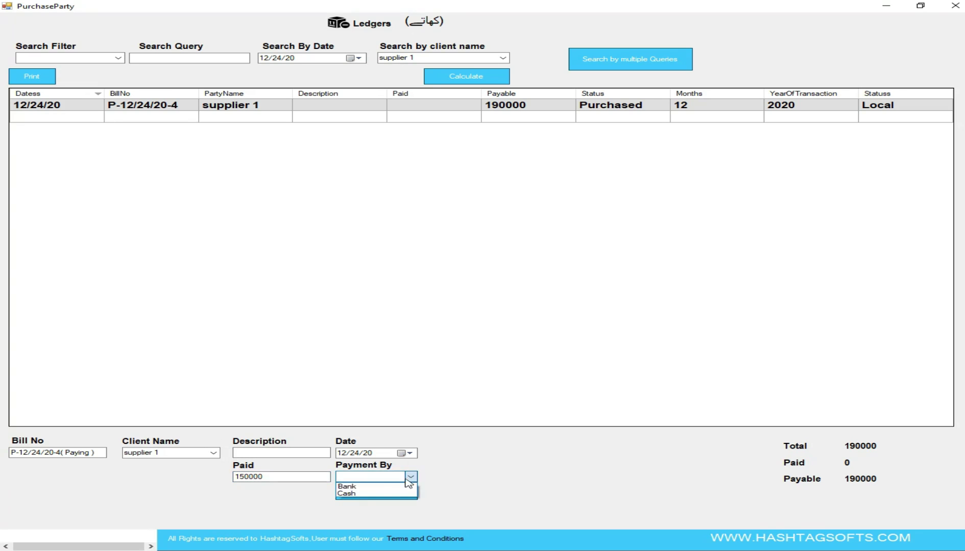
click(352, 496)
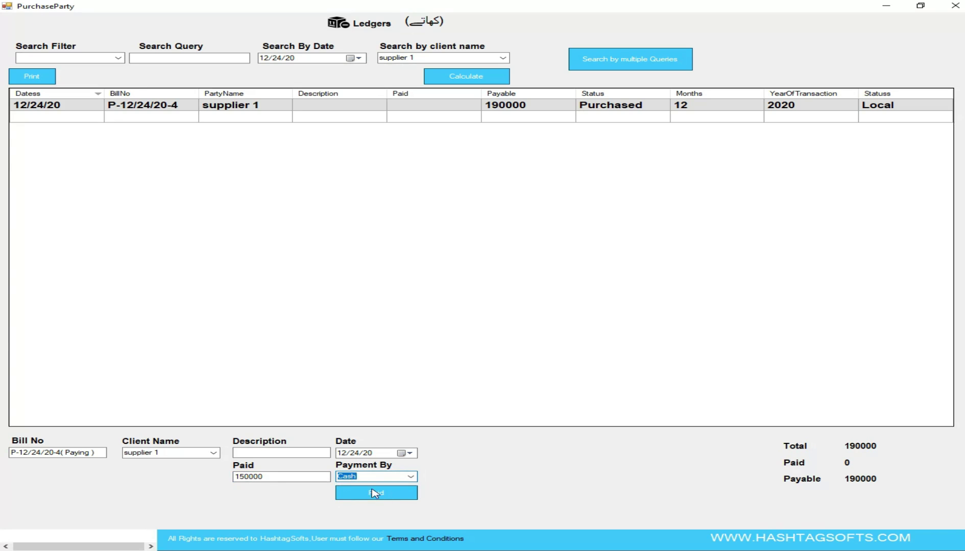
click(378, 493)
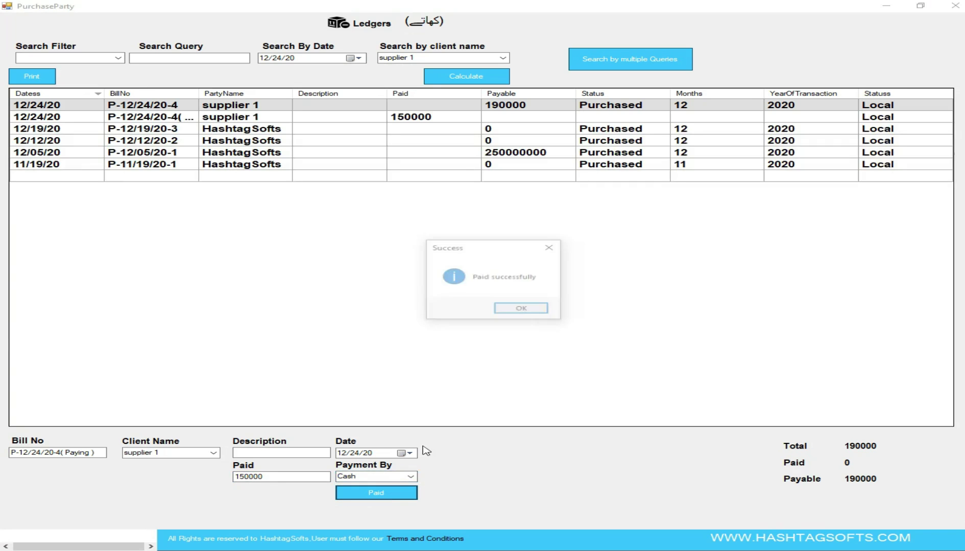
click(542, 311)
- Filter the purchase ledger by client supplier 1 again and recalculate the totals
click(505, 58)
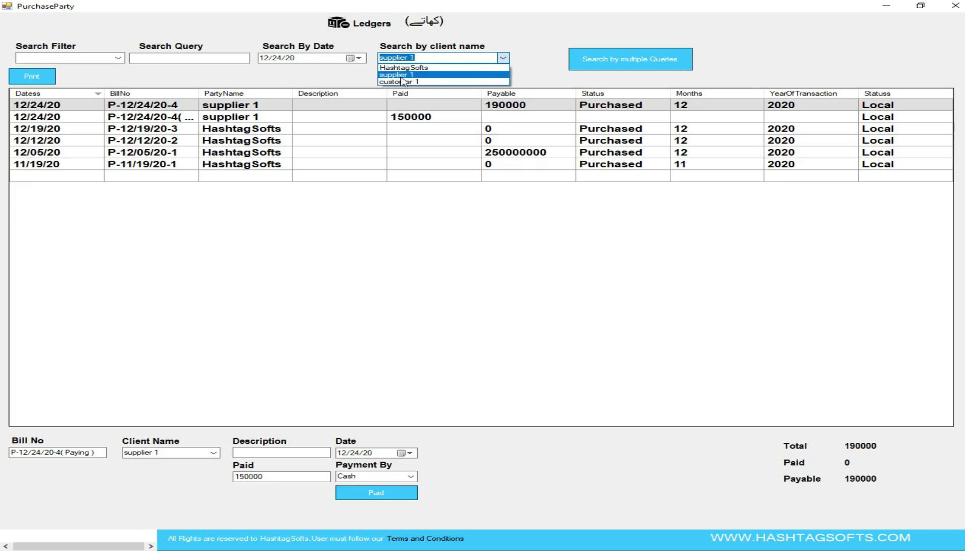
click(402, 76)
click(458, 78)
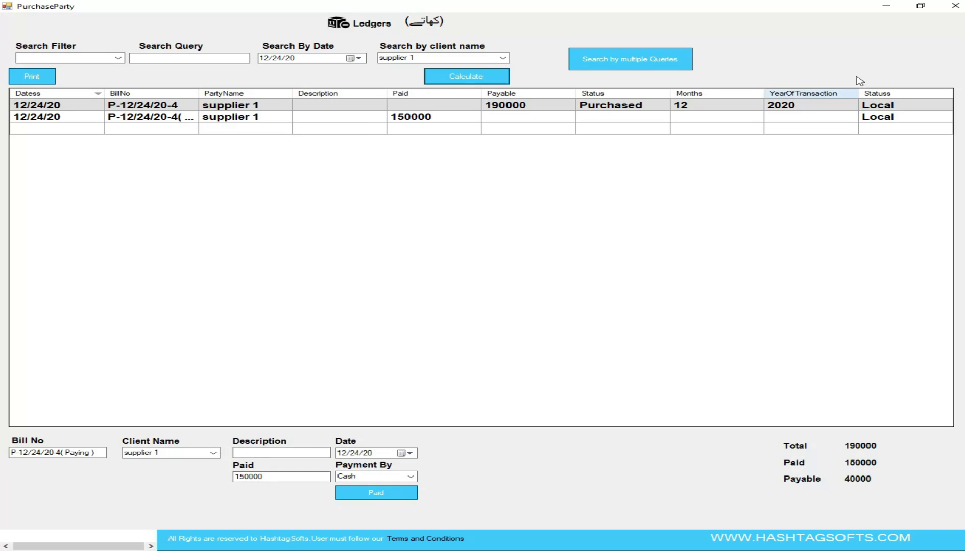
- Leave the purchase ledger, check the stock list for the purchased phones and close it
click(953, 5)
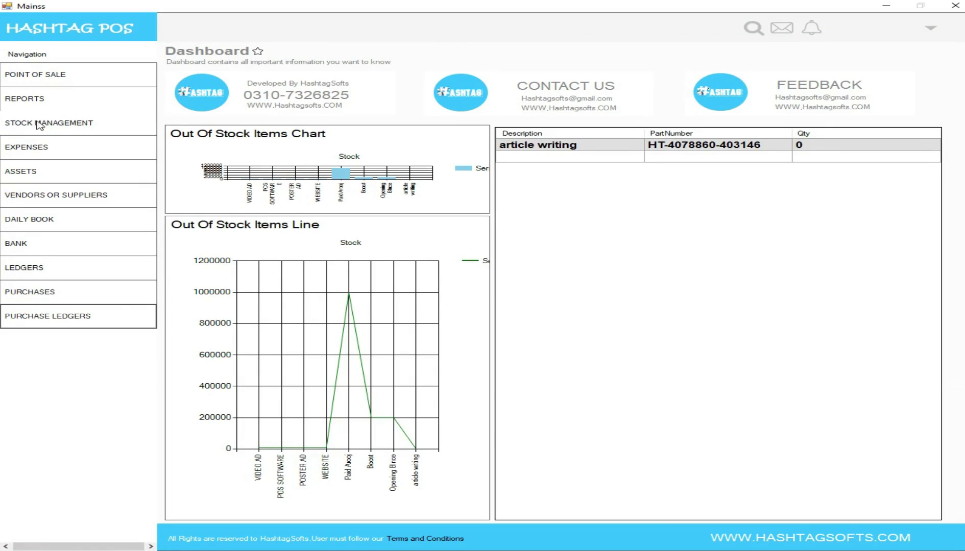
click(70, 128)
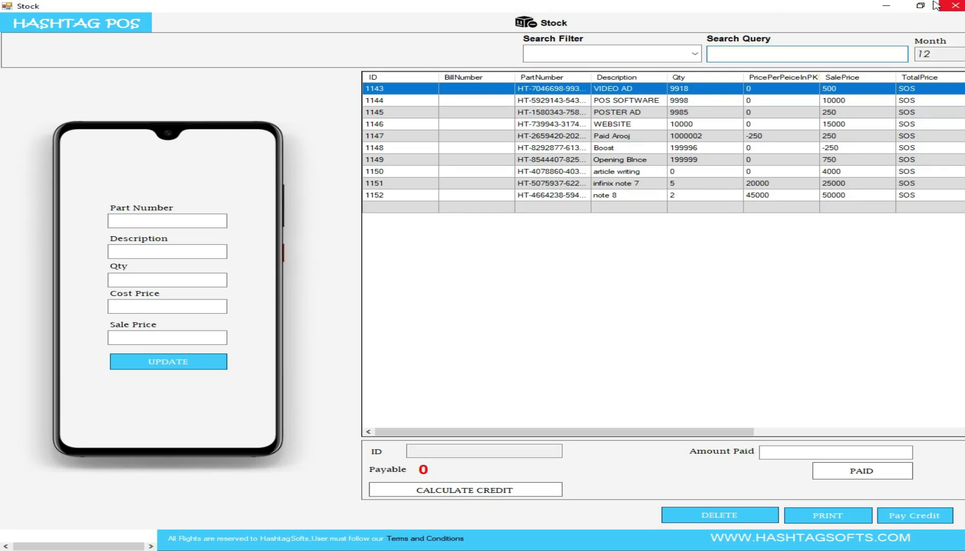
click(955, 5)
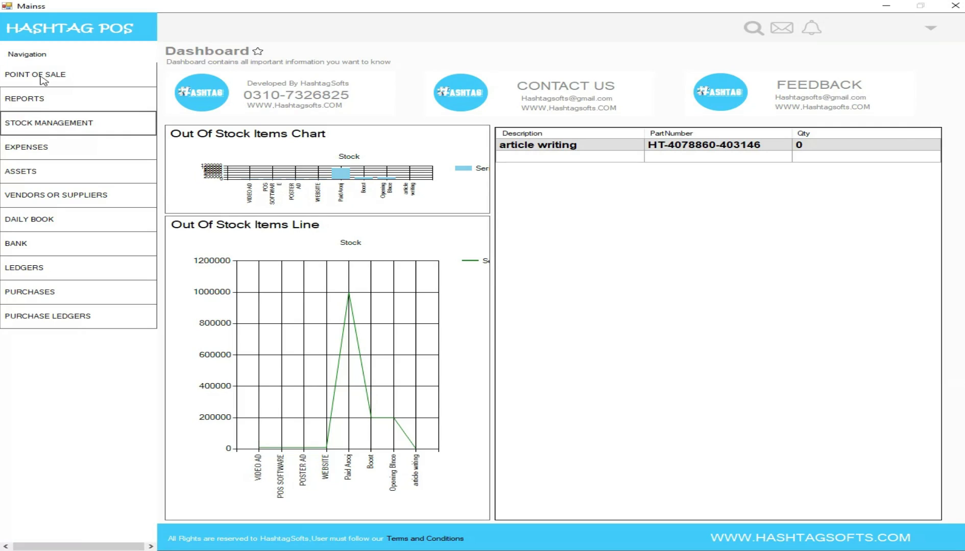
- Open the point of sale and set up the invoice in Cash mode for the client Cash Sale, ready for product name entry
click(59, 78)
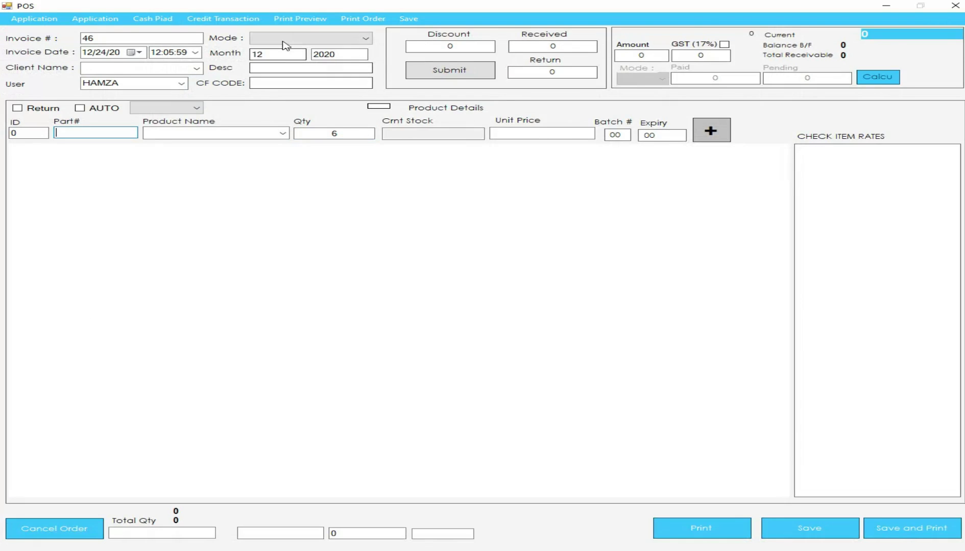
click(283, 40)
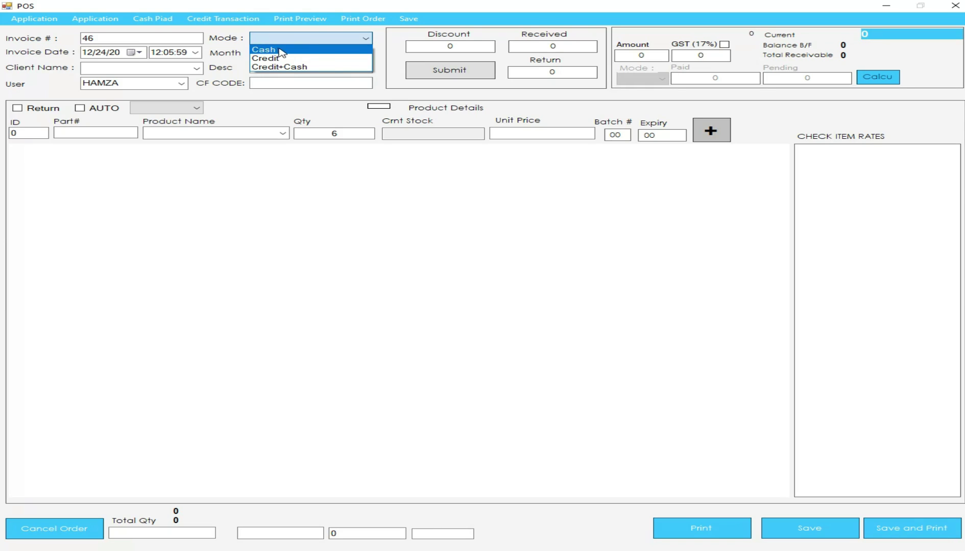
click(281, 49)
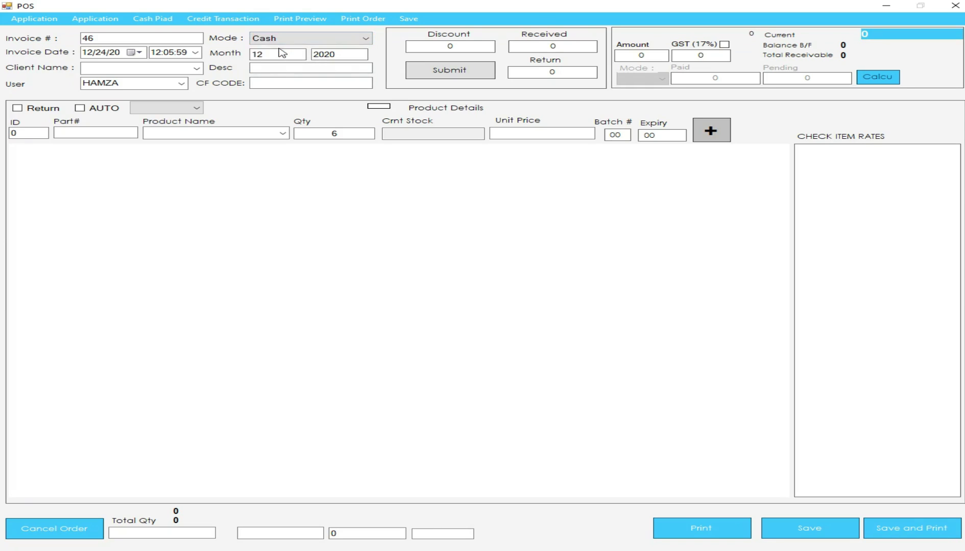
click(198, 69)
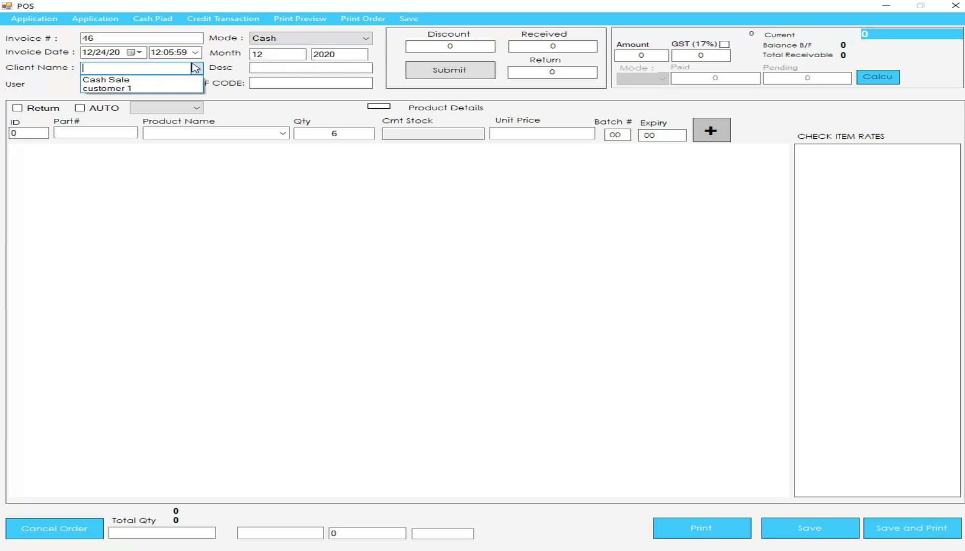
click(98, 81)
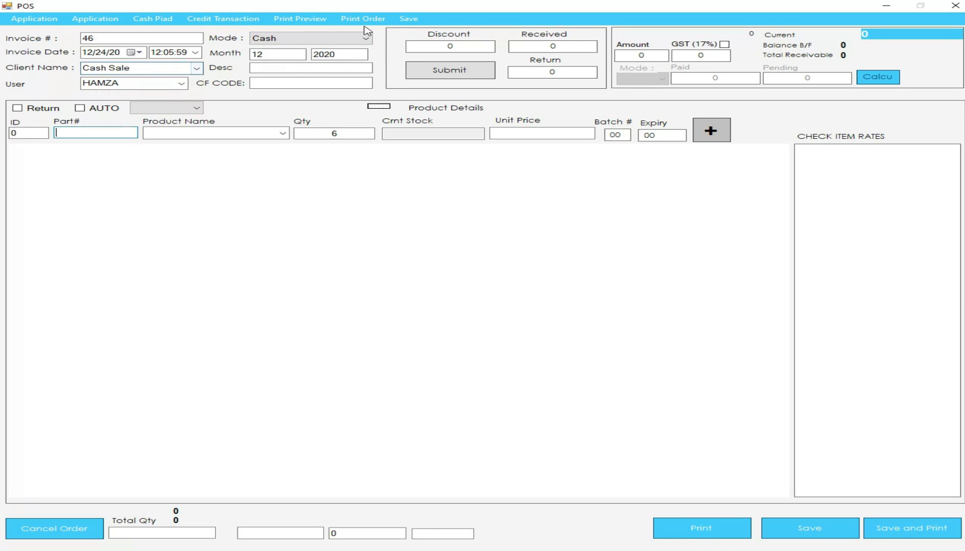
click(173, 134)
click(82, 133)
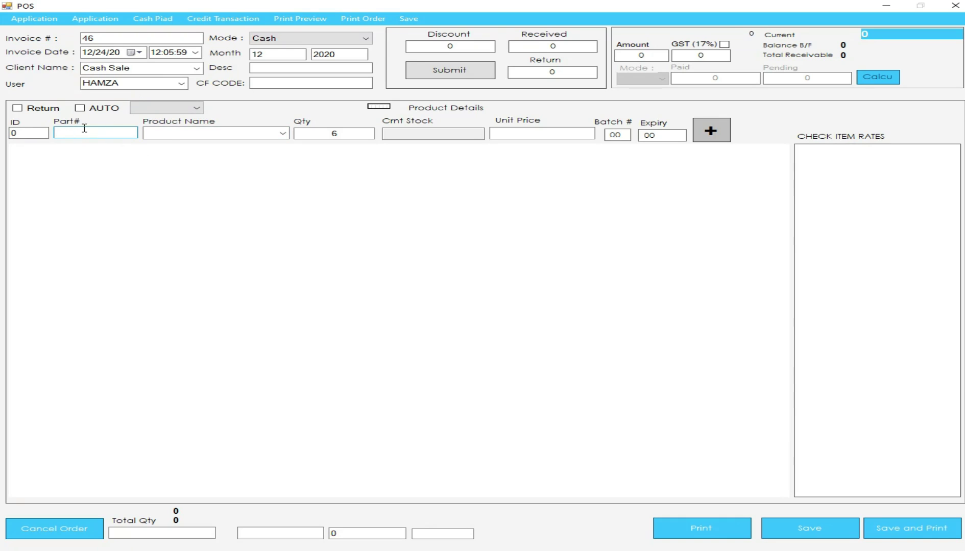
click(181, 134)
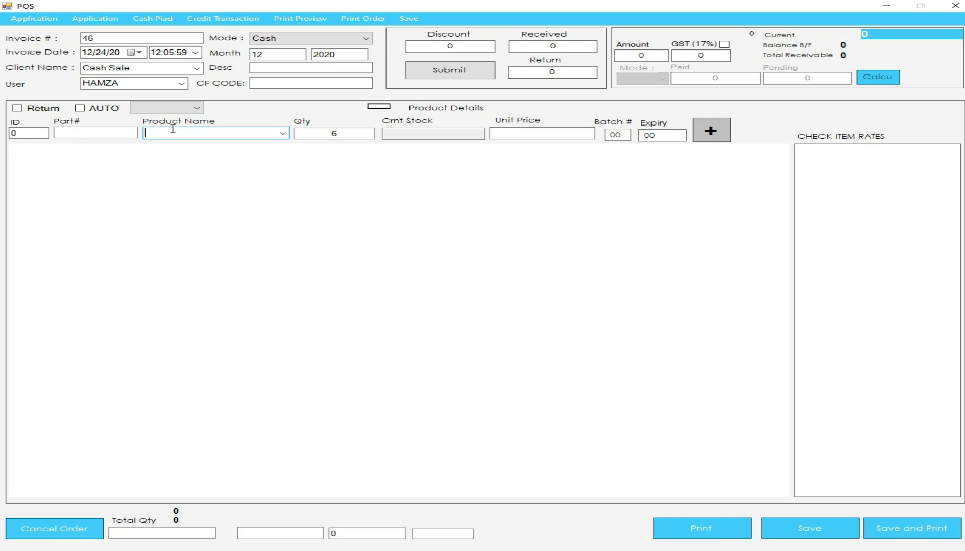
text(no)
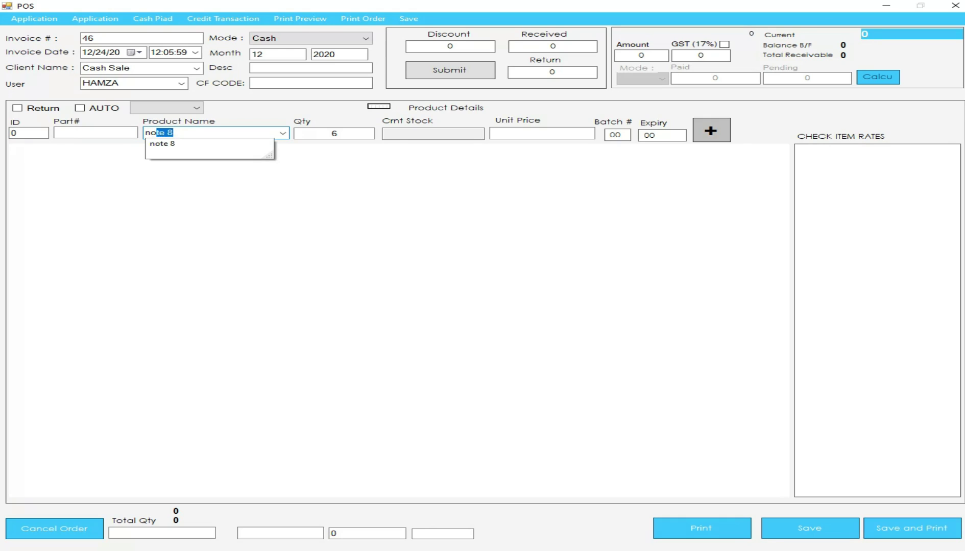
key(BackSpace)
key(BackSpace)
key(BackSpace)
text(oi)
key(BackSpace)
key(BackSpace)
- Add infinix note 7 with quantity 2 to the cash invoice and save the sale
text(infinix)
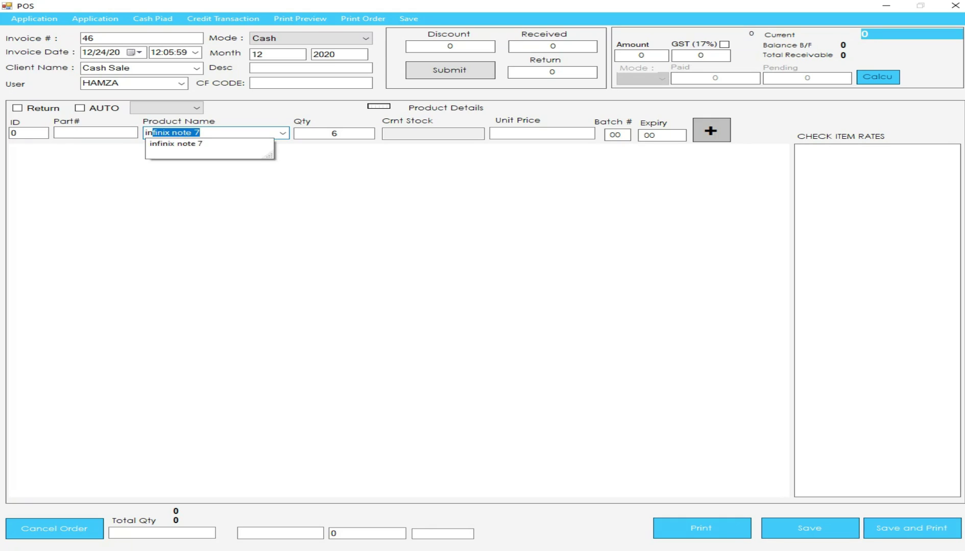
key(Down)
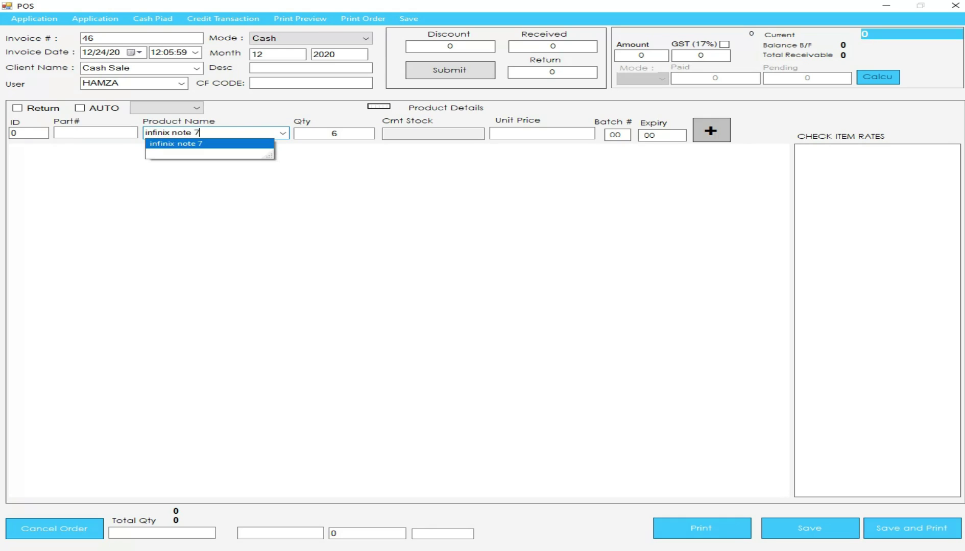
key(Return)
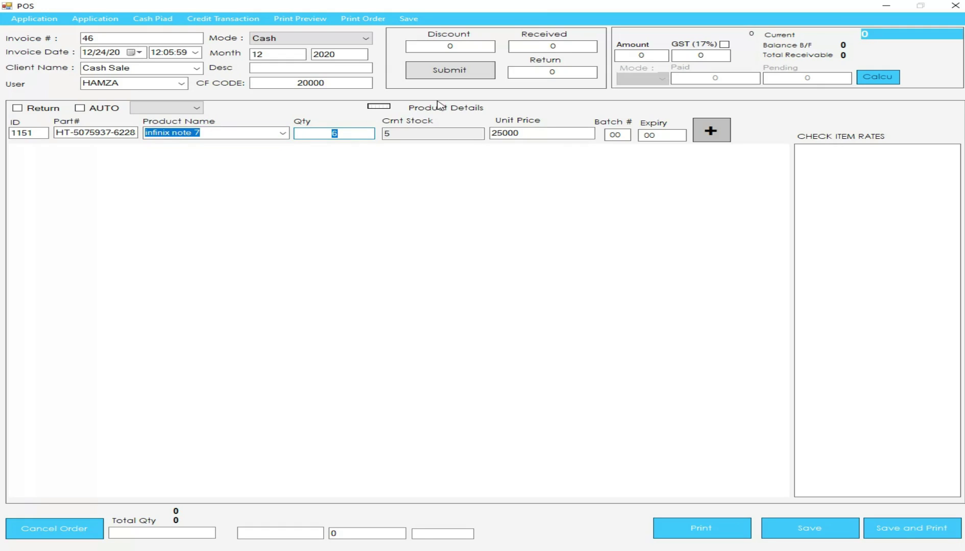
text(2)
click(709, 132)
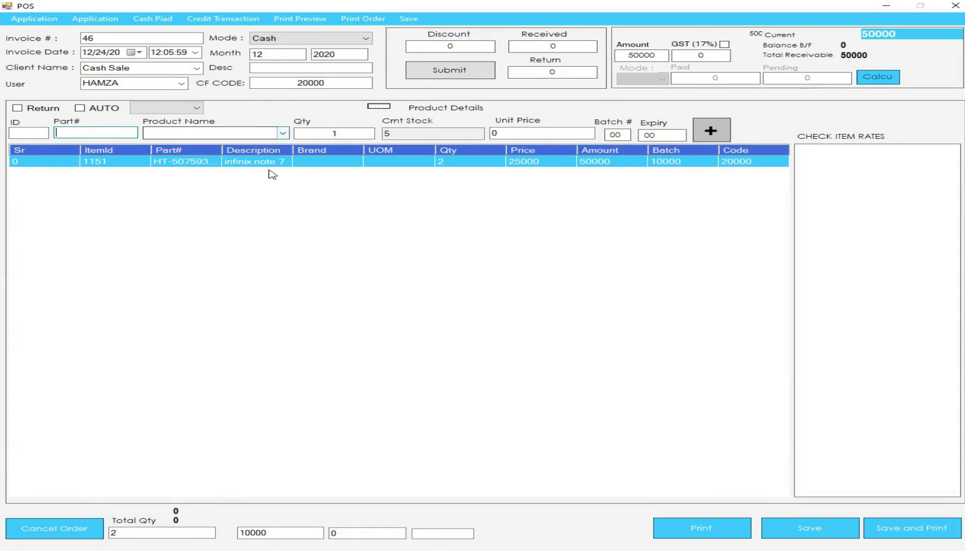
drag(909, 34, 866, 34)
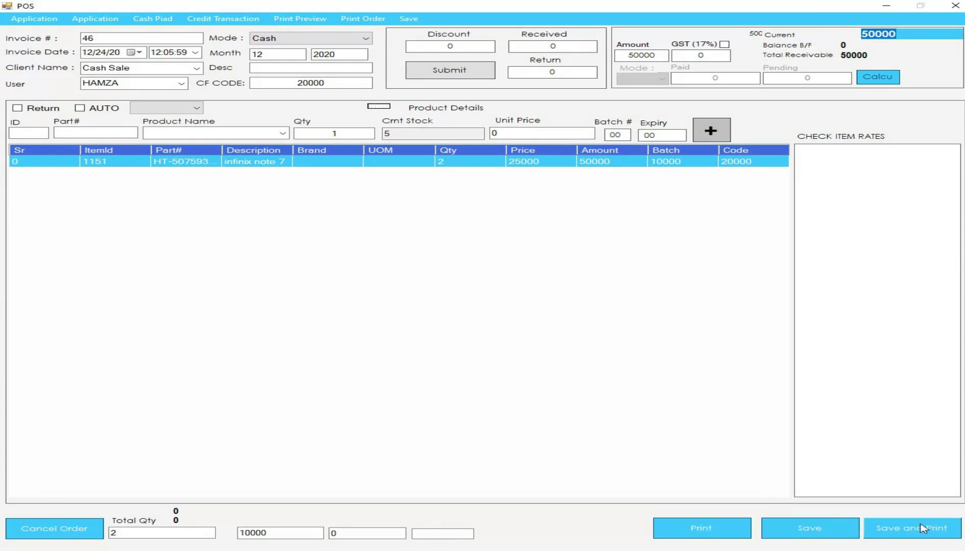
click(829, 528)
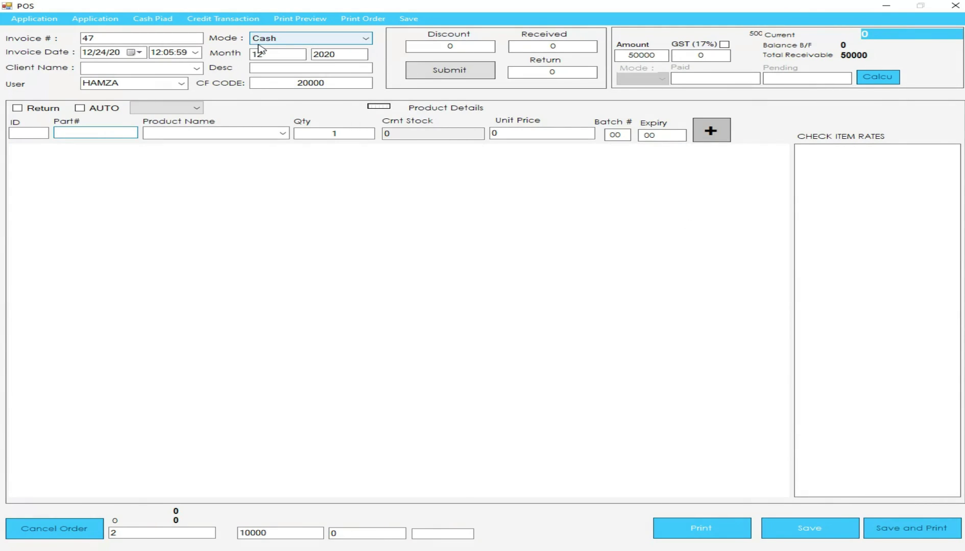
- Set the new invoice to Credit mode with customer 1 as the client
click(288, 42)
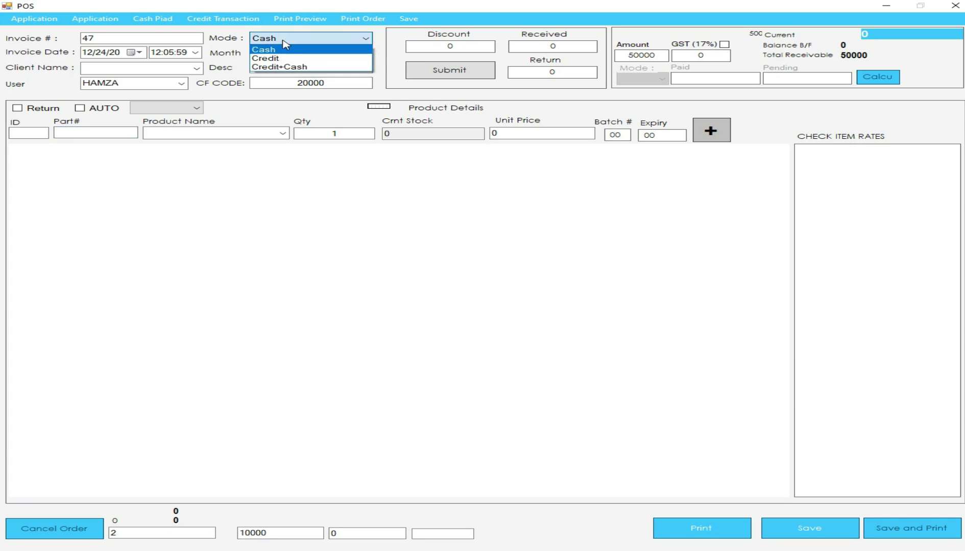
click(266, 57)
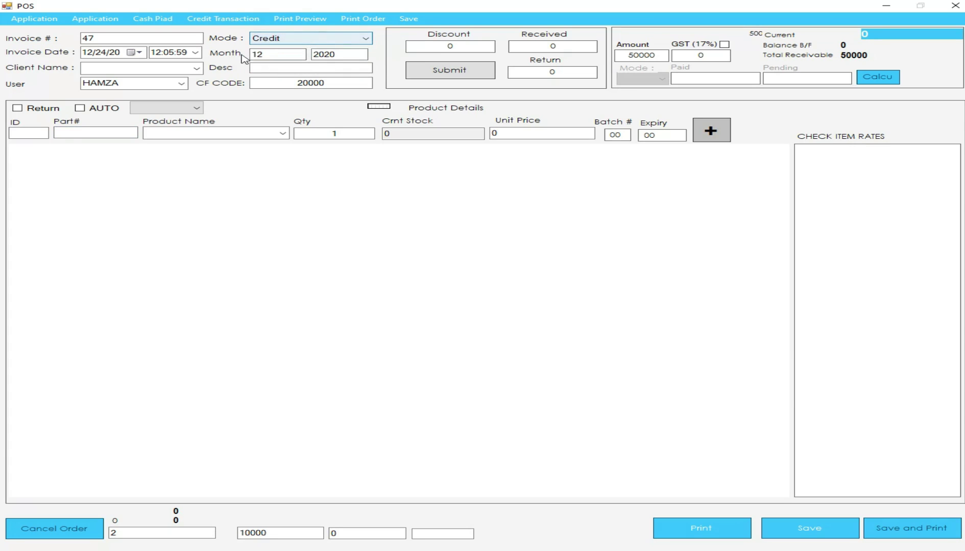
click(197, 68)
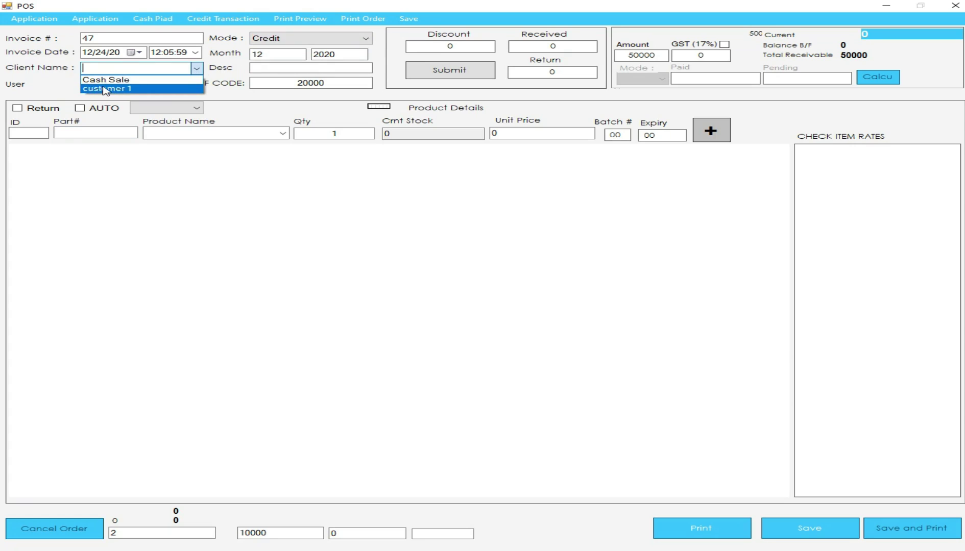
click(123, 88)
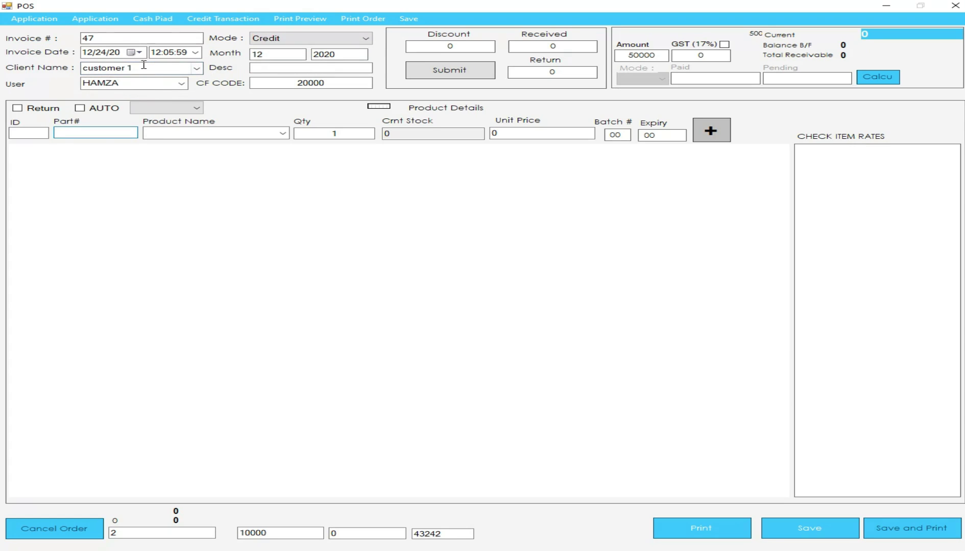
- Add one note 8 to customer 1's credit invoice and save the sale
click(283, 133)
click(172, 215)
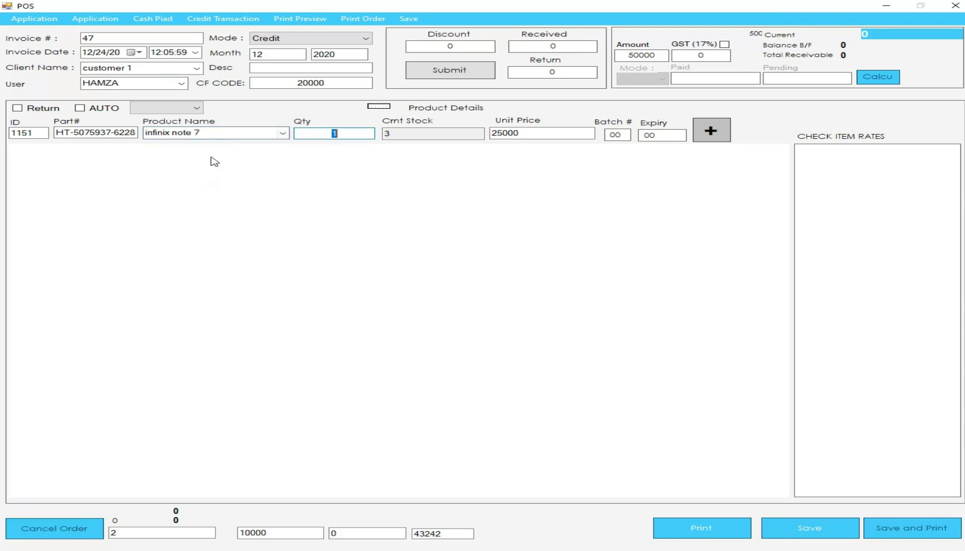
click(282, 133)
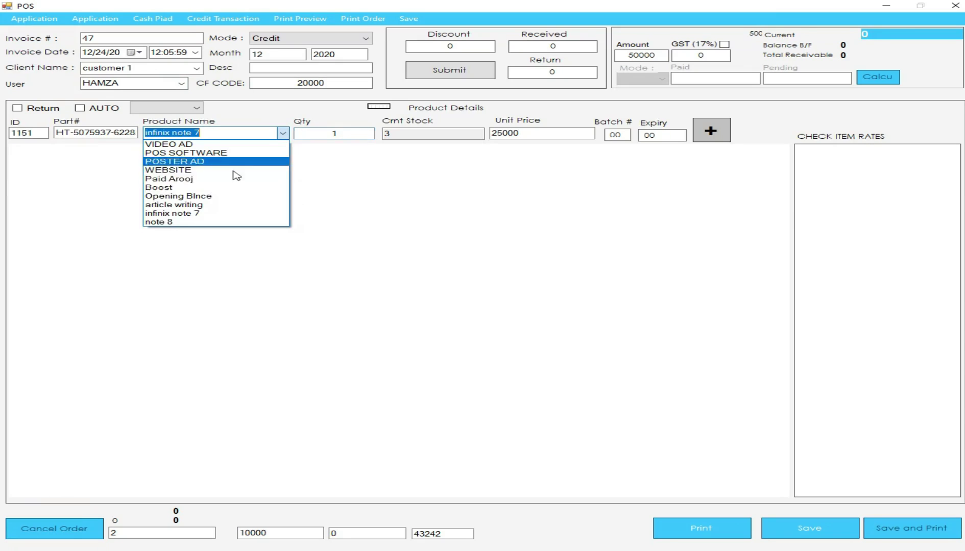
click(167, 223)
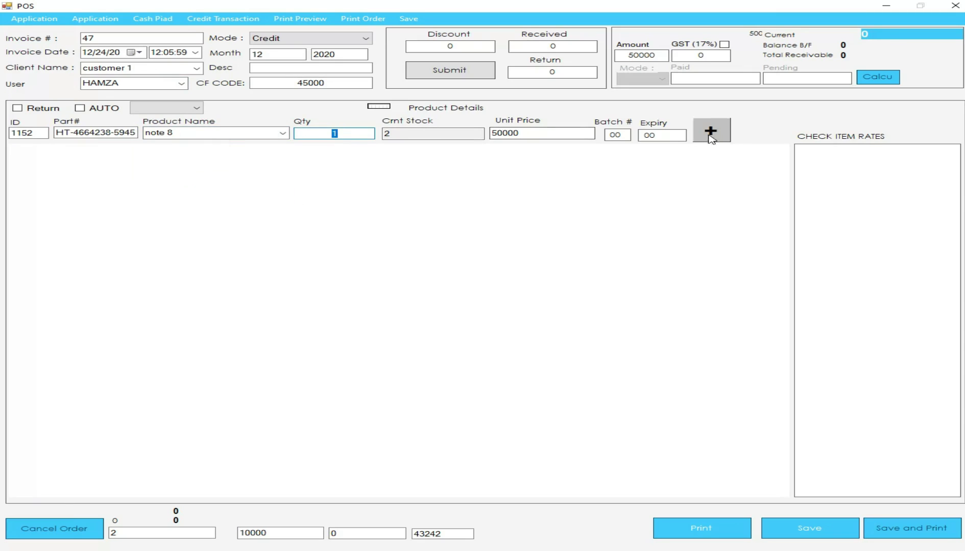
click(710, 131)
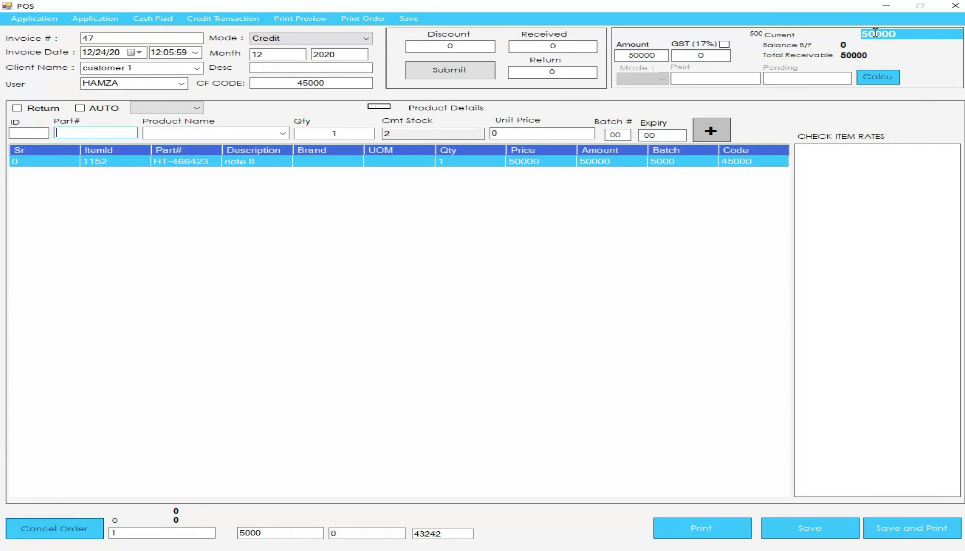
click(822, 532)
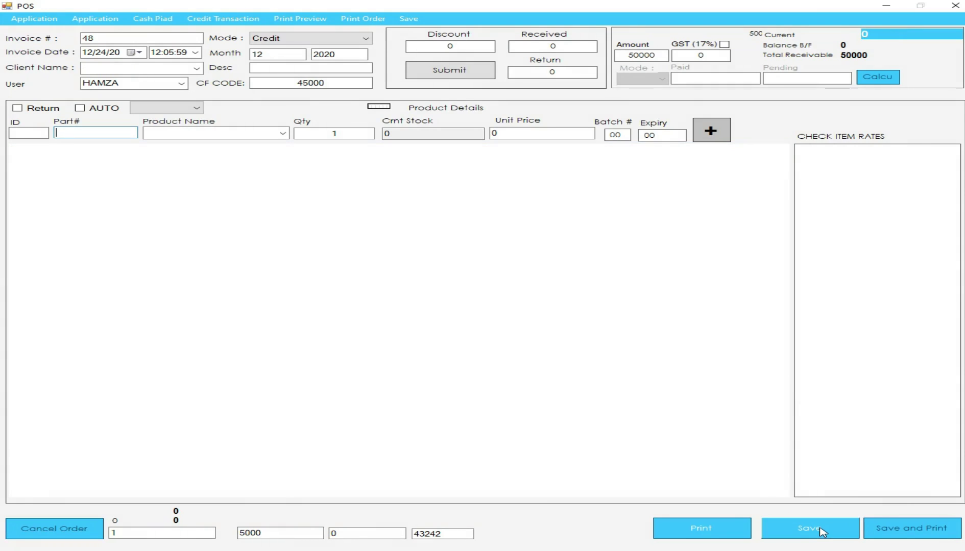
- Leave the point of sale, filter the sales report by the date 12/24/20, and calculate the sales and profit totals
click(951, 6)
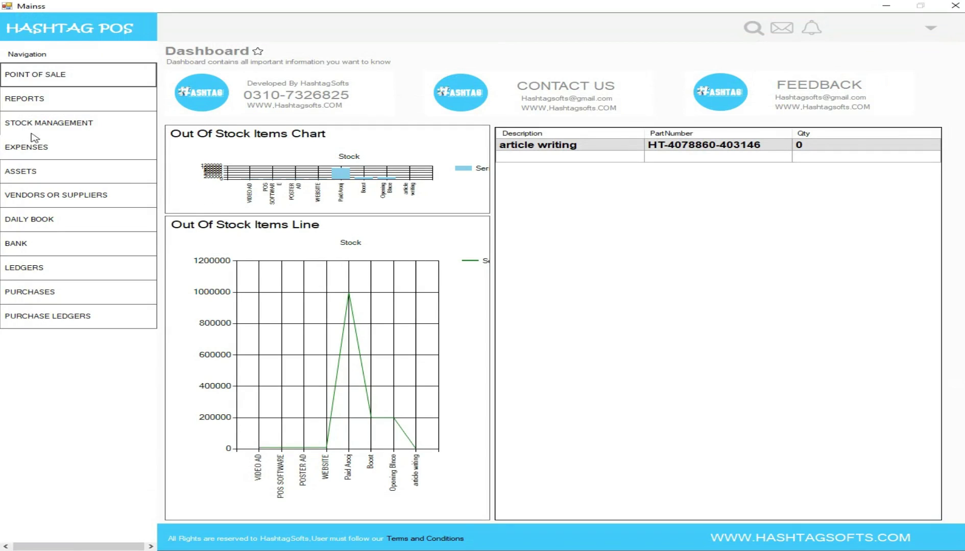
click(38, 99)
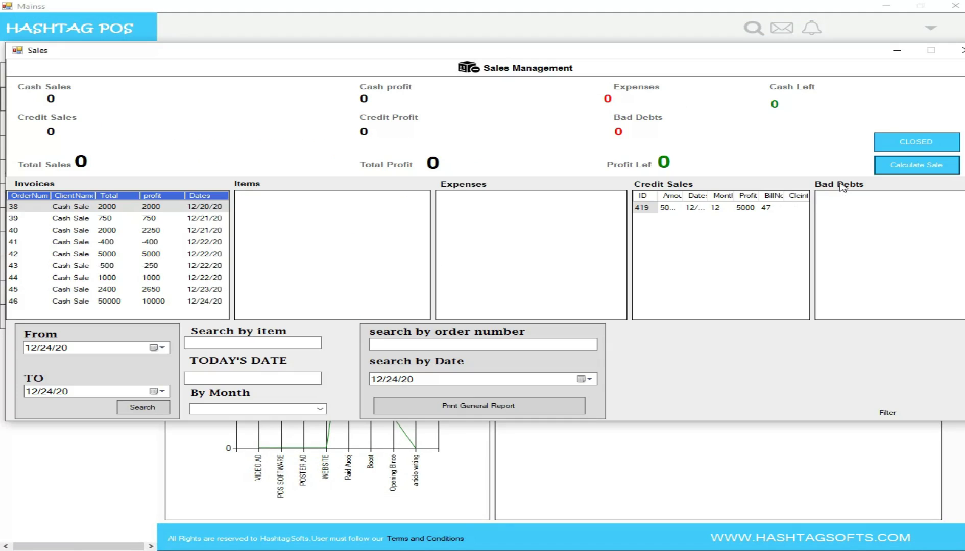
click(583, 380)
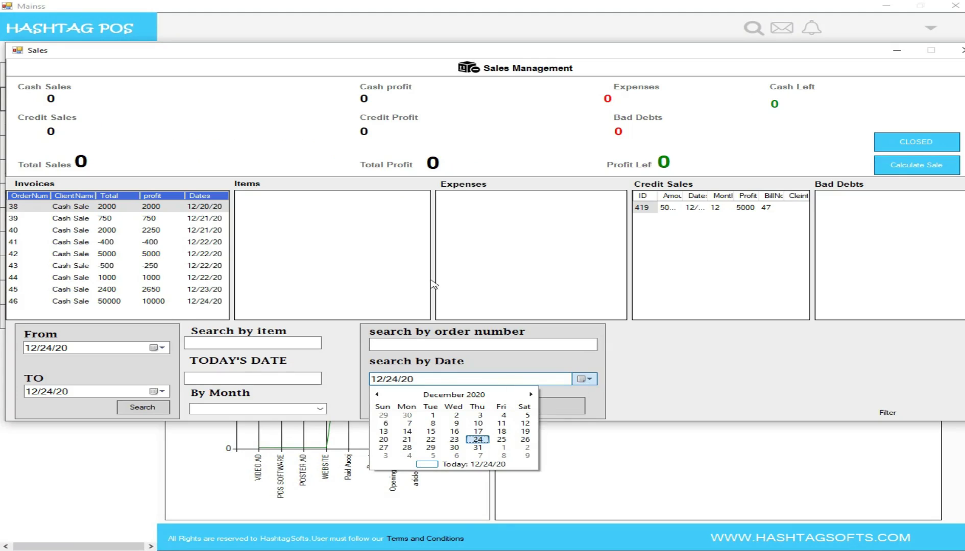
click(482, 442)
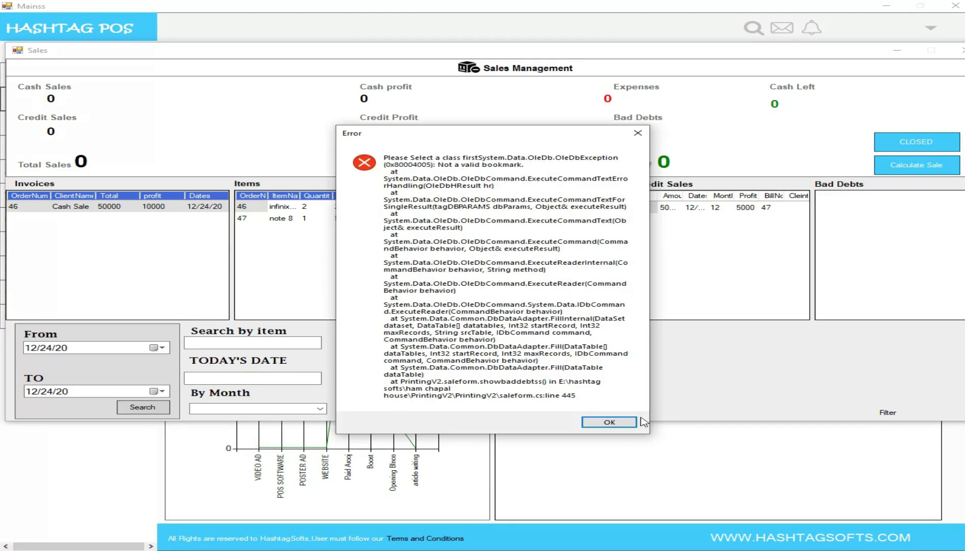
click(639, 424)
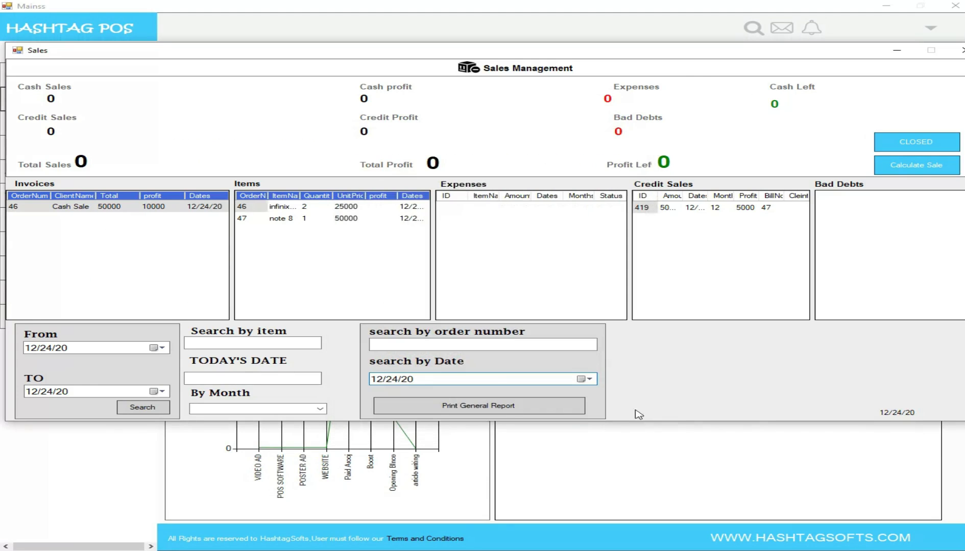
click(921, 166)
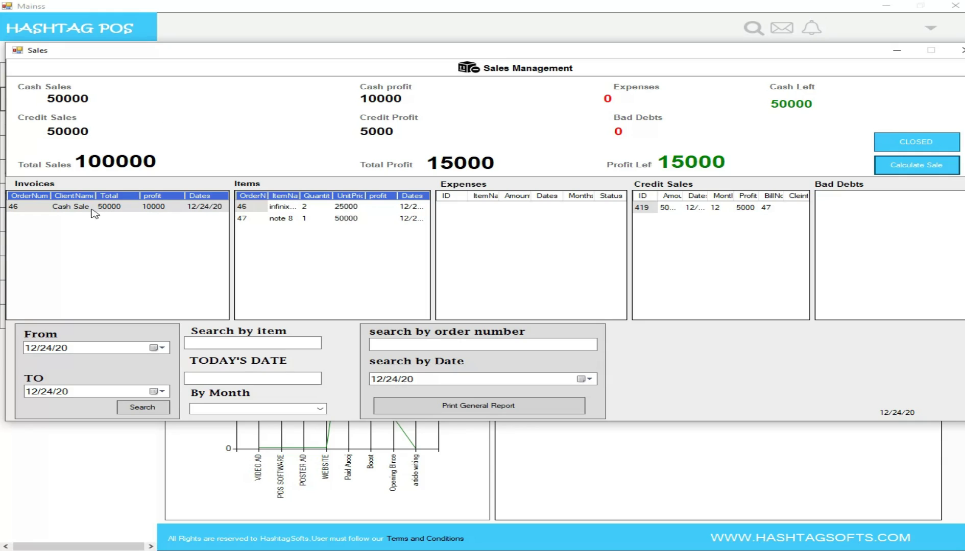
- Examine the items sold in cash invoice 46 and in credit bill 47, then close the sales report
click(68, 206)
drag(301, 195, 313, 195)
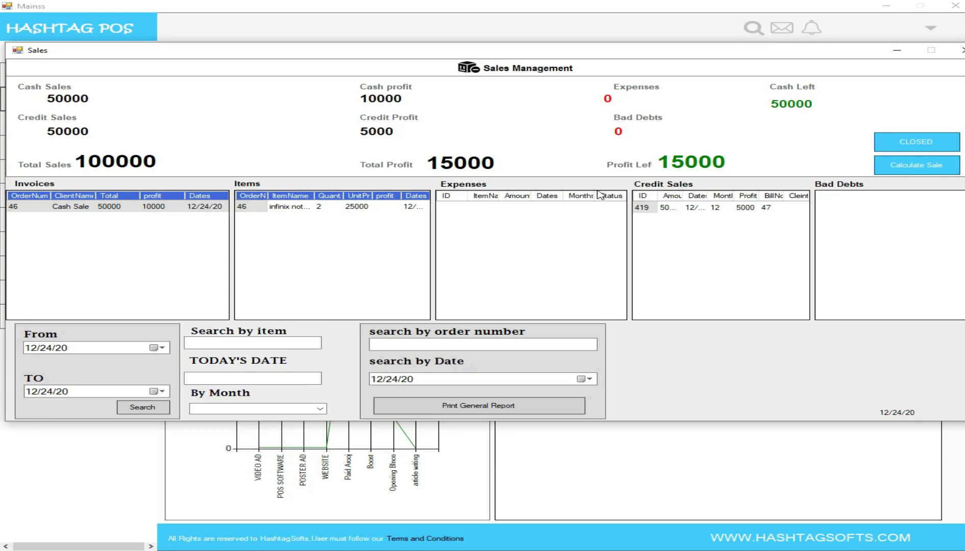
drag(683, 196, 724, 196)
click(676, 212)
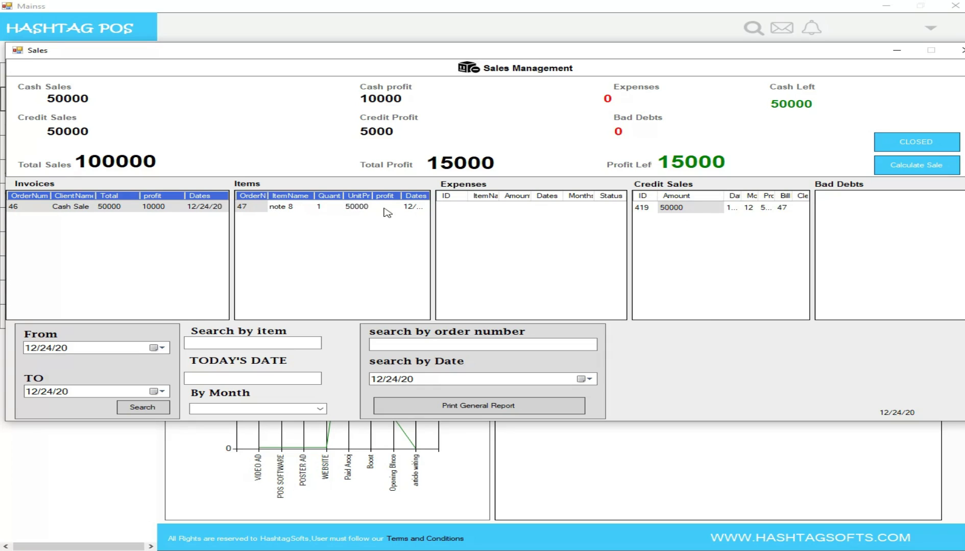
click(962, 50)
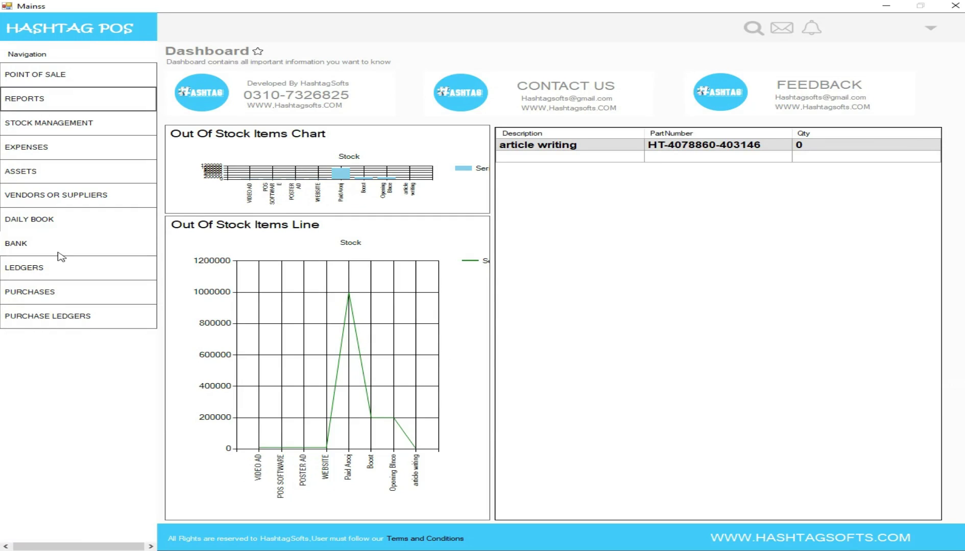
- Open the customer ledgers, search by the client customer 1, and calculate that client's balance
click(32, 270)
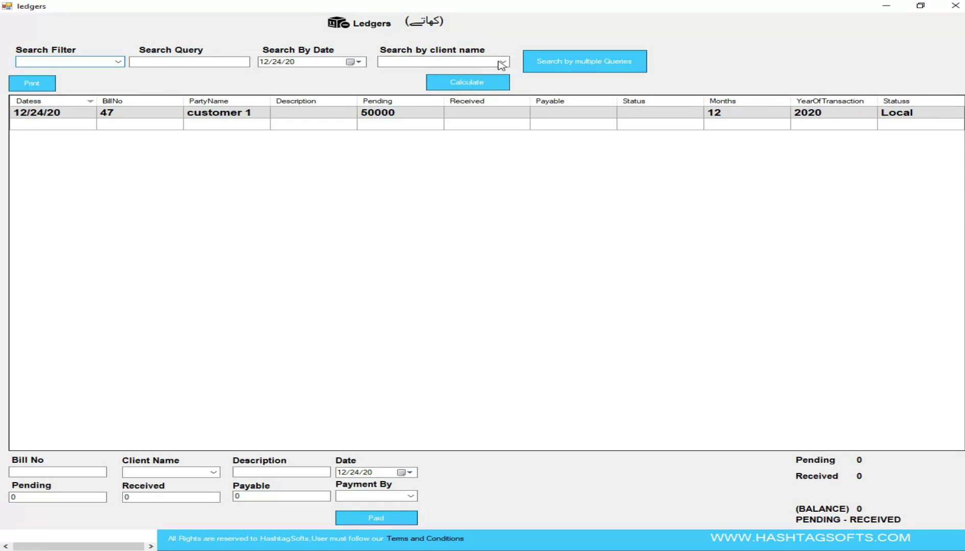
click(501, 63)
click(403, 71)
click(459, 83)
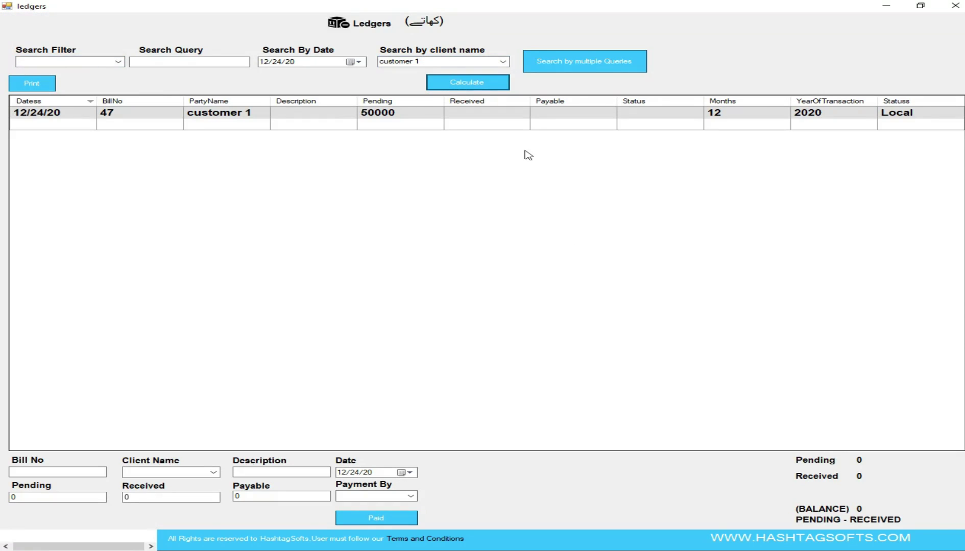
click(465, 89)
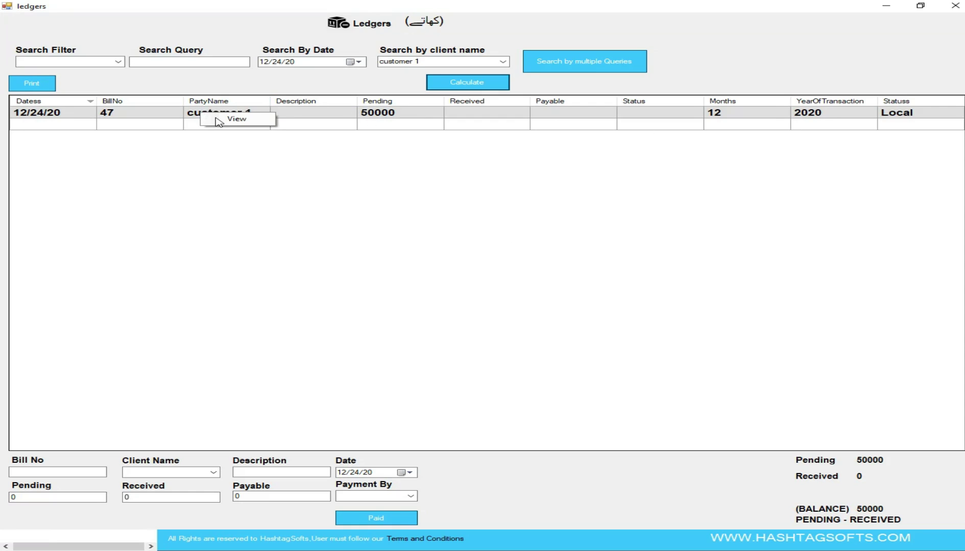
- View the item details behind customer 1's ledger entry for bill 47 and close them
double_click(217, 117)
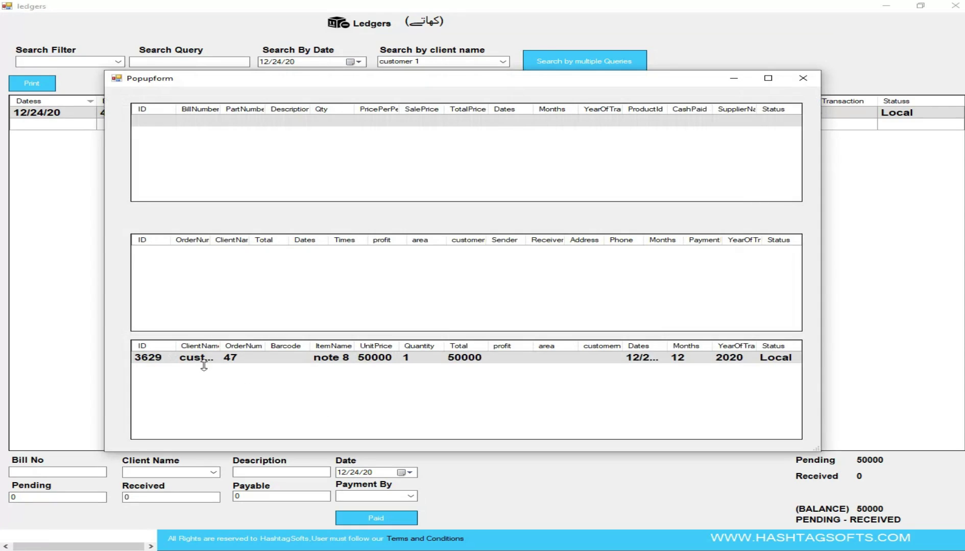
drag(220, 345, 274, 346)
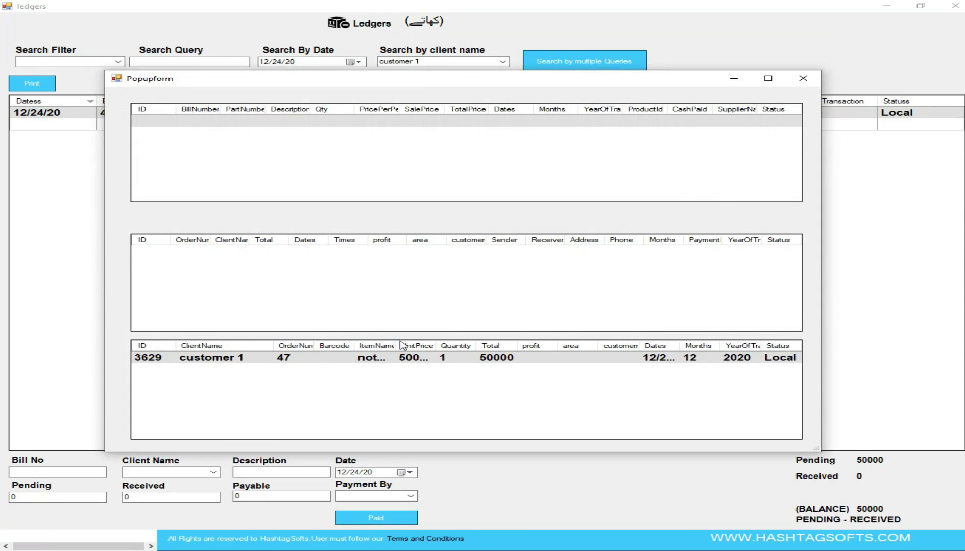
click(802, 79)
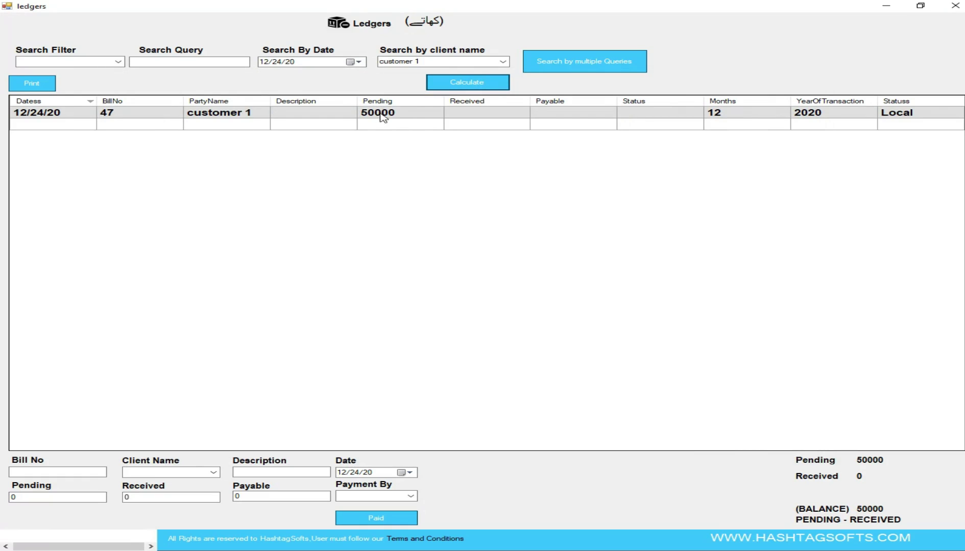
- Record a received payment of 50000 by Cash from customer 1 against bill 47
click(434, 117)
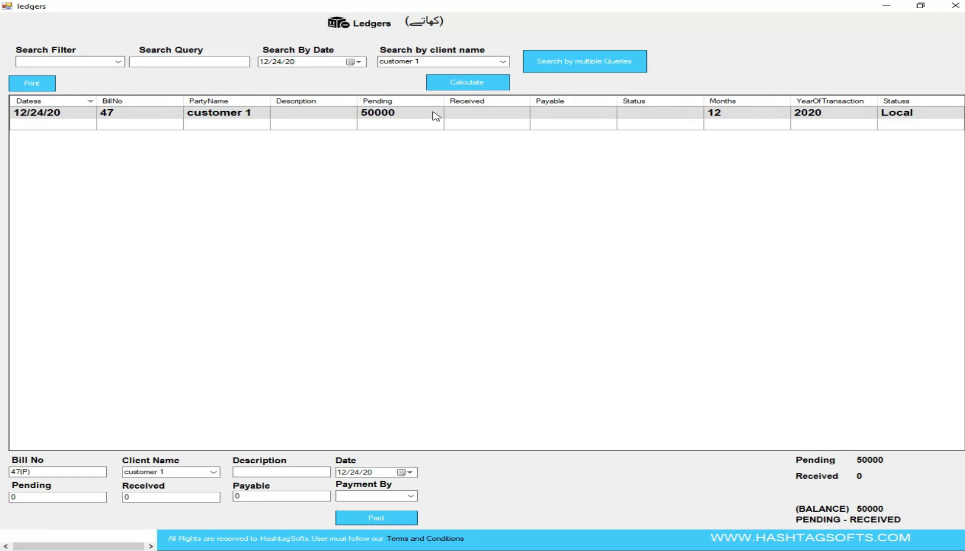
click(152, 499)
drag(156, 495, 104, 496)
click(410, 496)
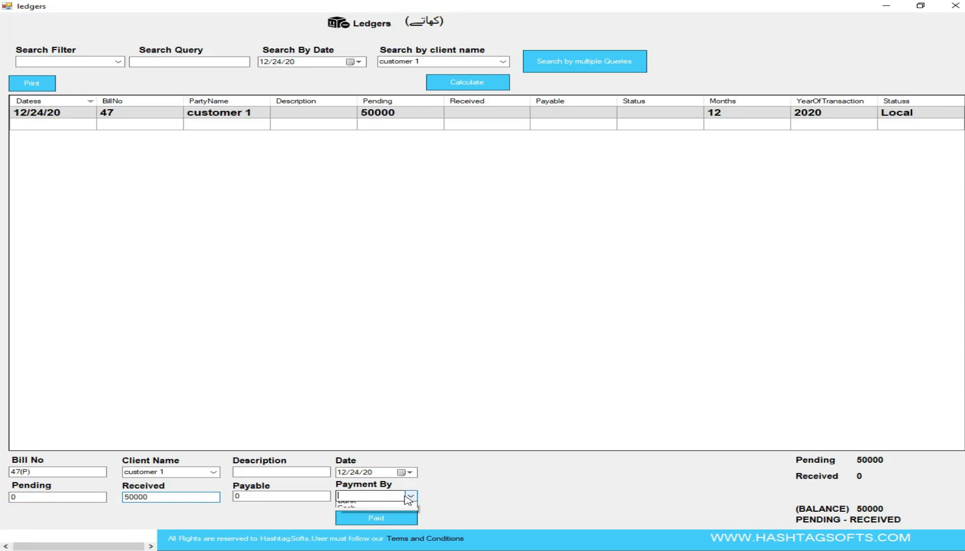
click(358, 509)
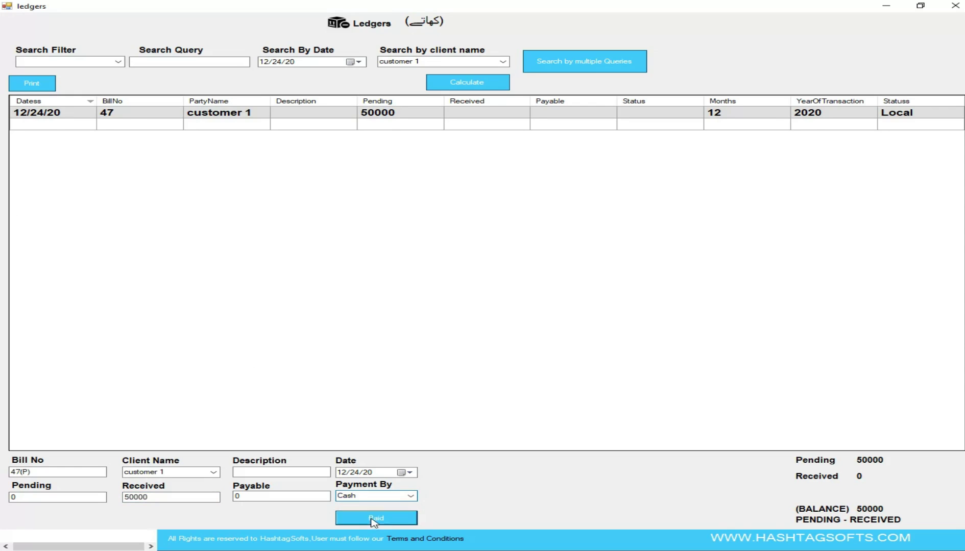
click(375, 519)
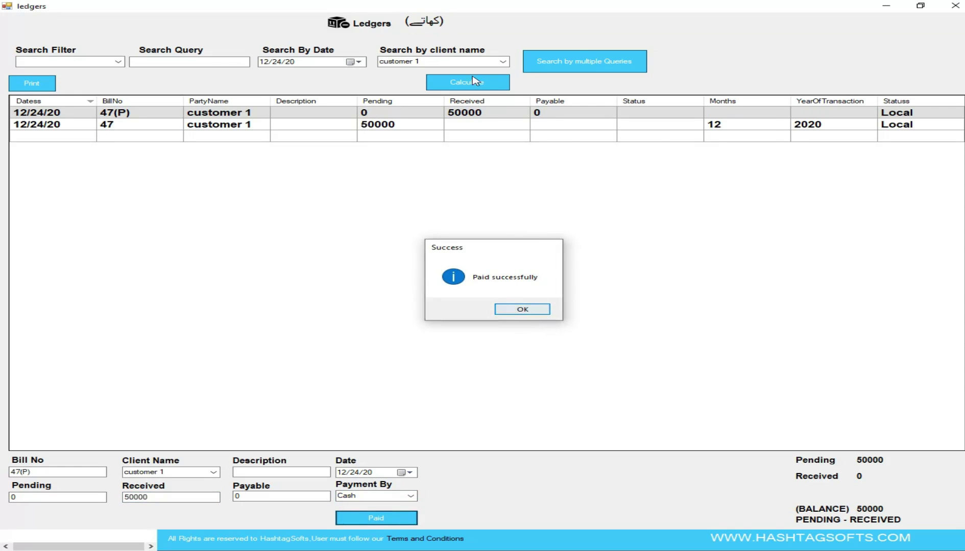
key(Return)
- Recalculate the ledger balance for customer 1 after the payment and close the ledgers
click(503, 63)
click(403, 74)
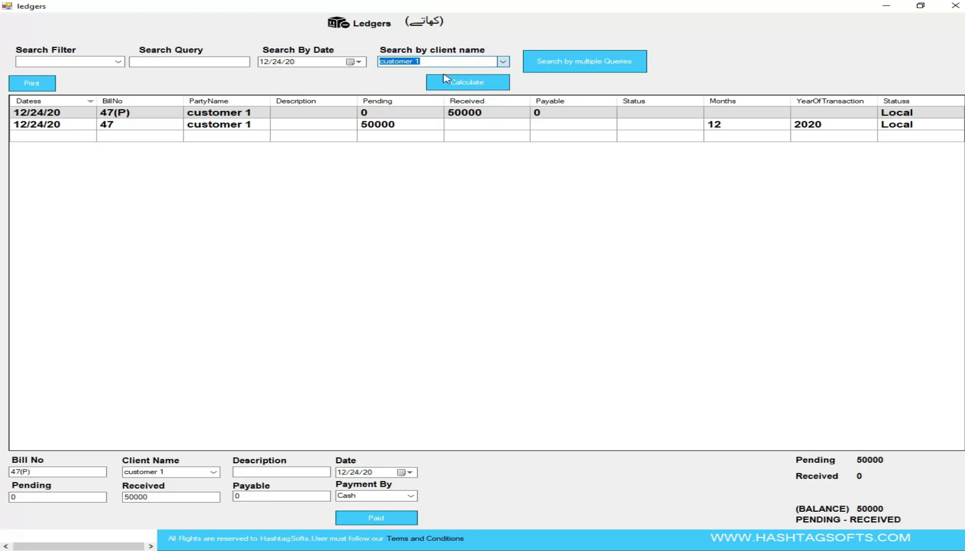
click(445, 80)
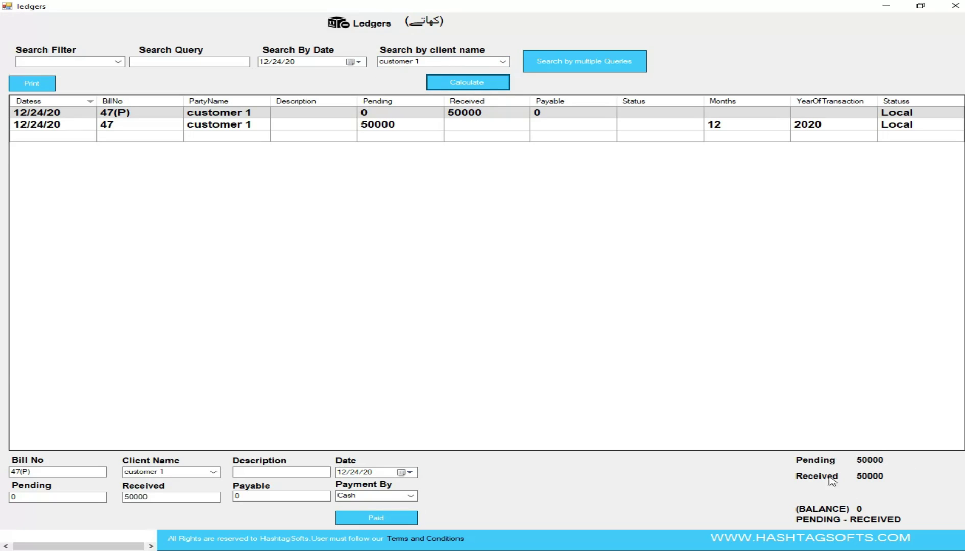
click(954, 5)
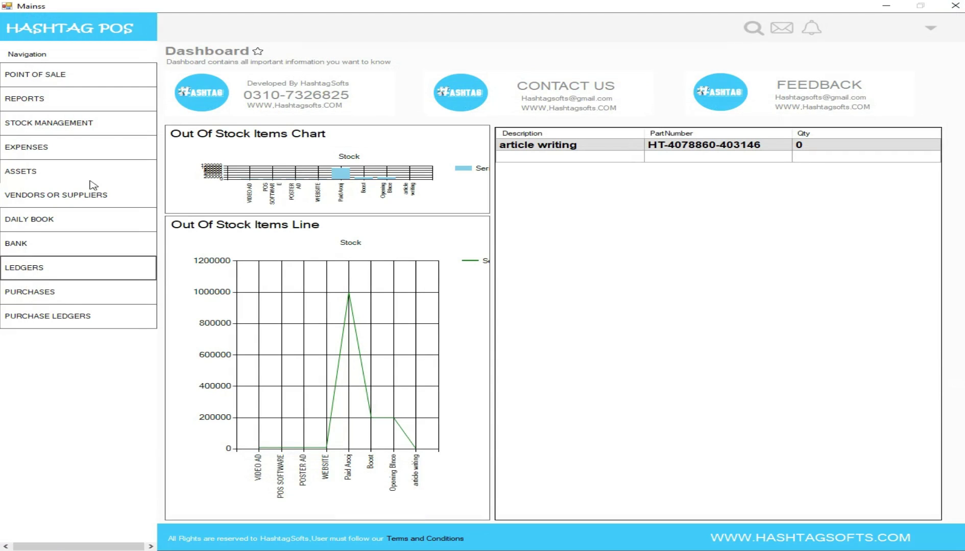
- Review the daily book's 12/24/20 transactions with full descriptions and its balance, and check the bank details
click(40, 221)
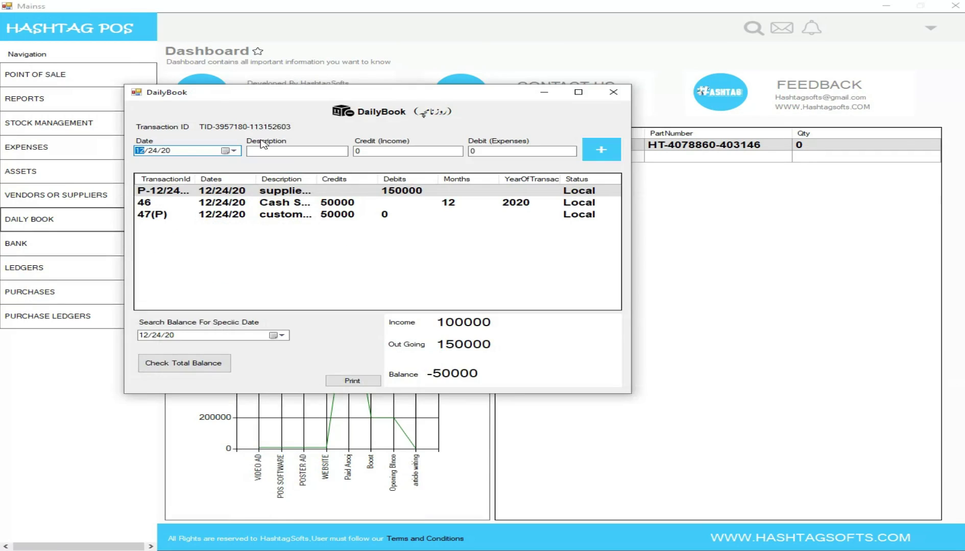
drag(304, 97, 369, 88)
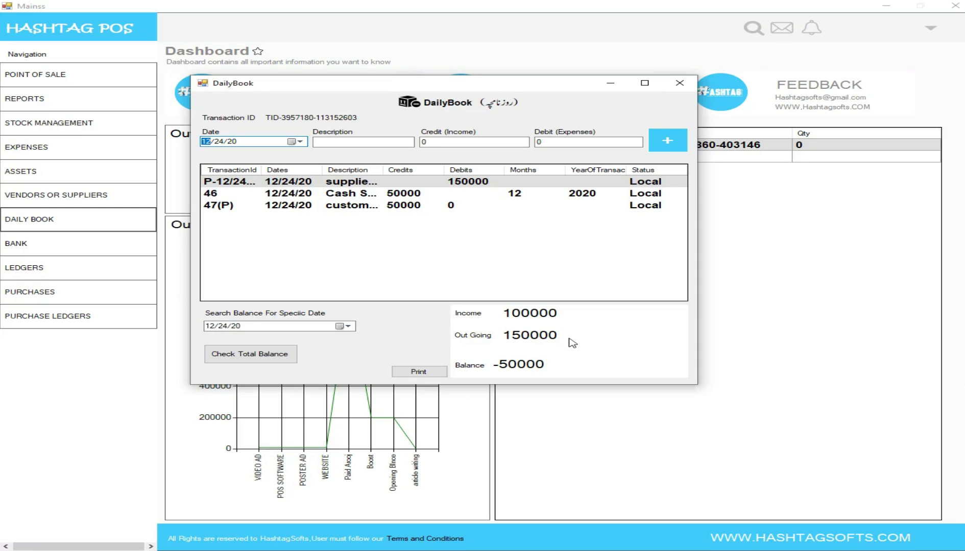
double_click(383, 170)
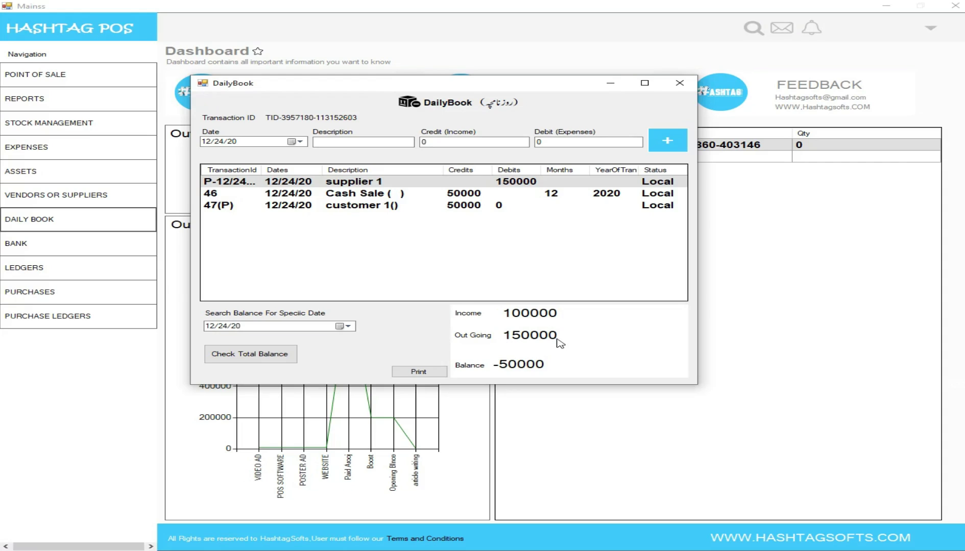
drag(442, 169, 452, 169)
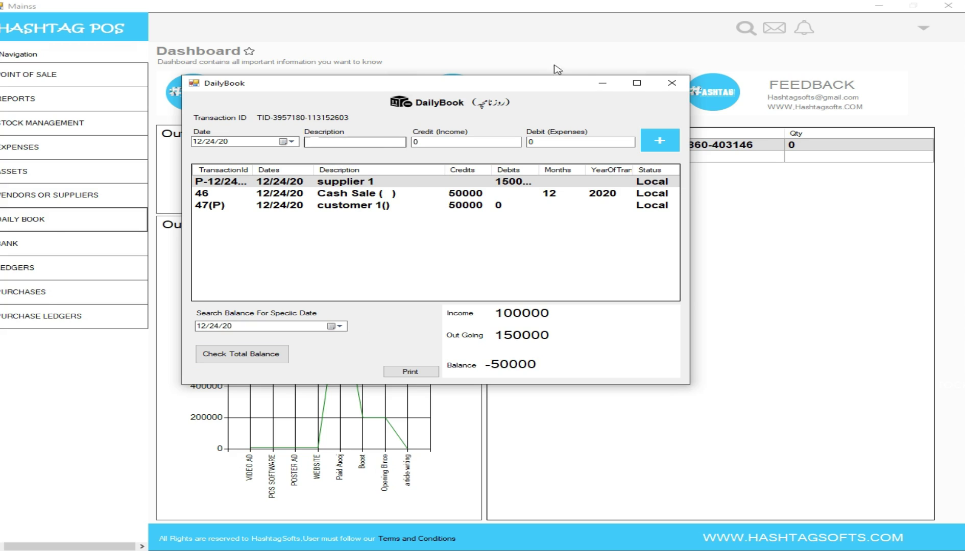
click(665, 88)
click(47, 244)
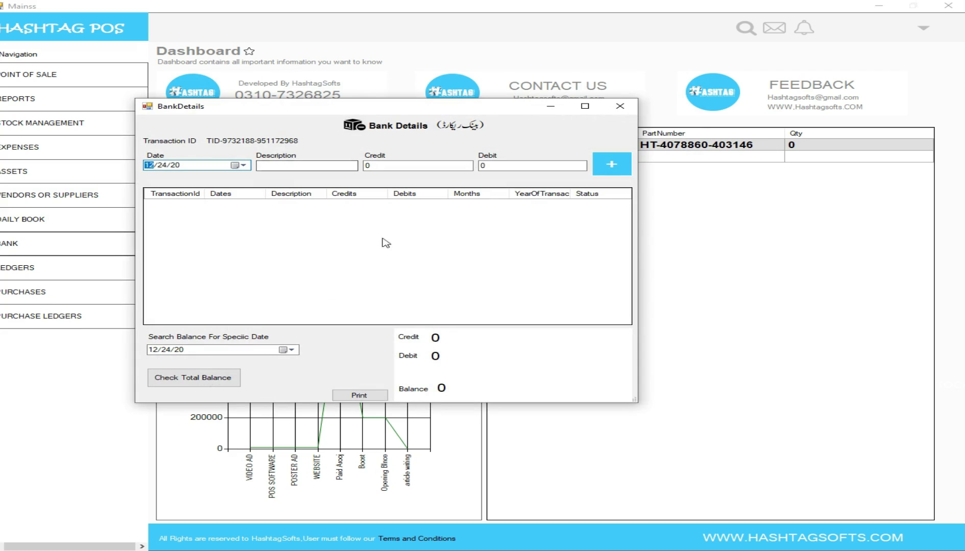
click(619, 106)
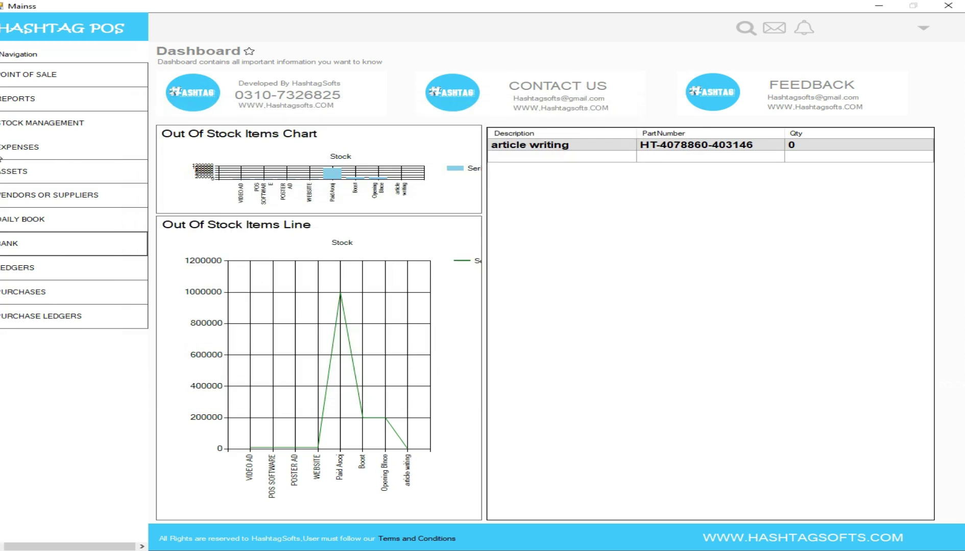
- Record an expense named khana for 500 Rs in Bank mode and calculate the total expense amount
click(14, 148)
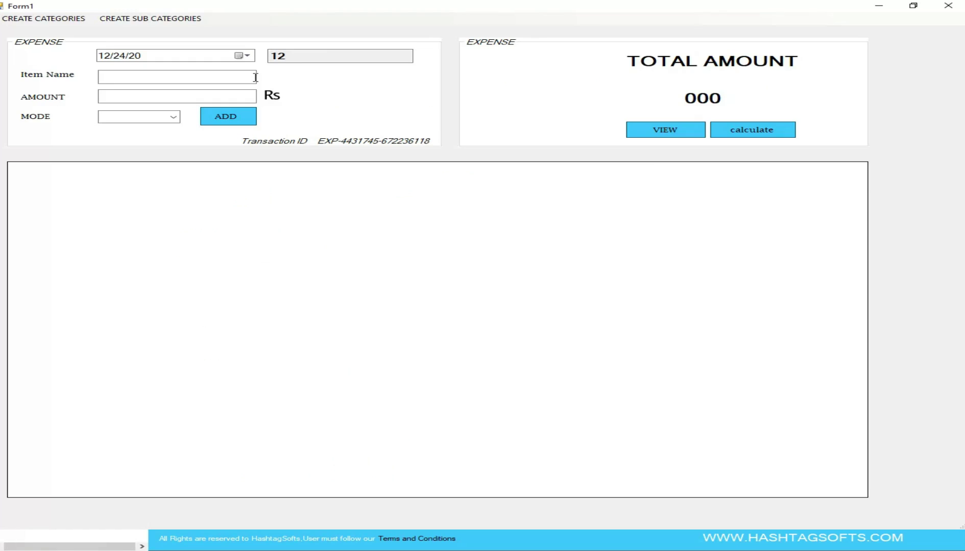
click(185, 78)
click(192, 94)
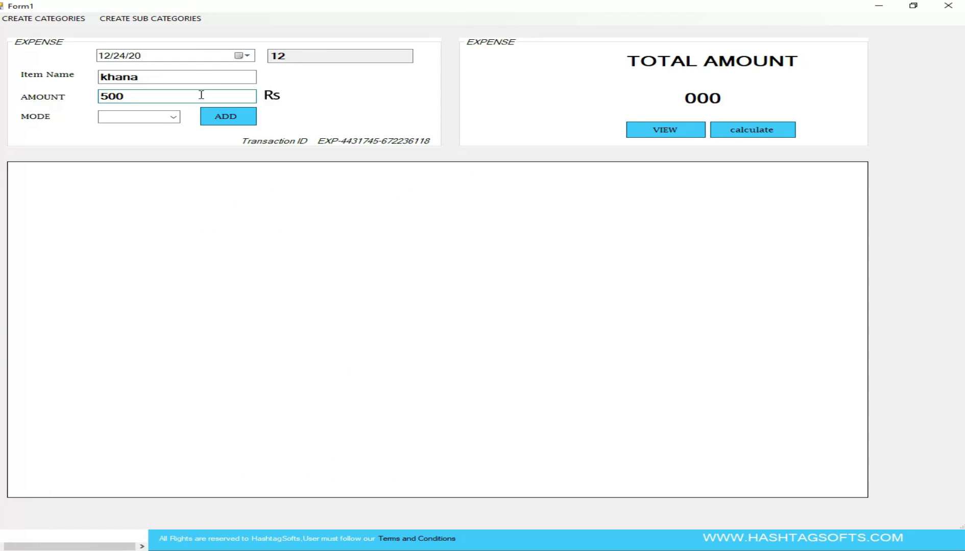
click(173, 117)
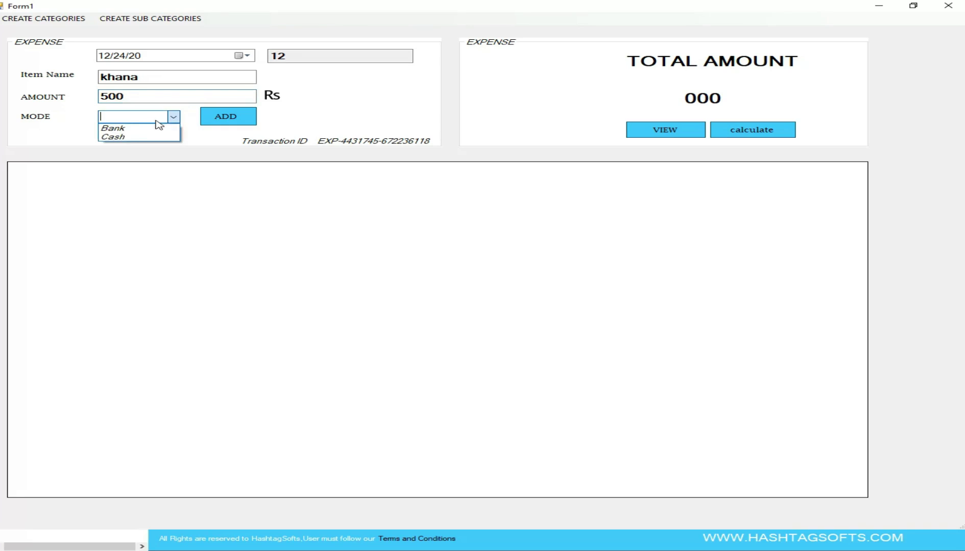
click(128, 128)
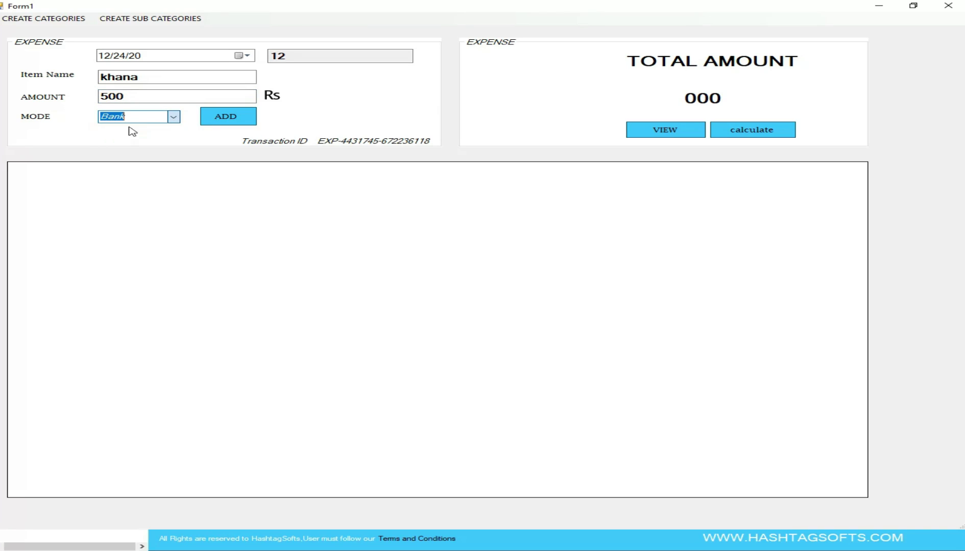
click(229, 118)
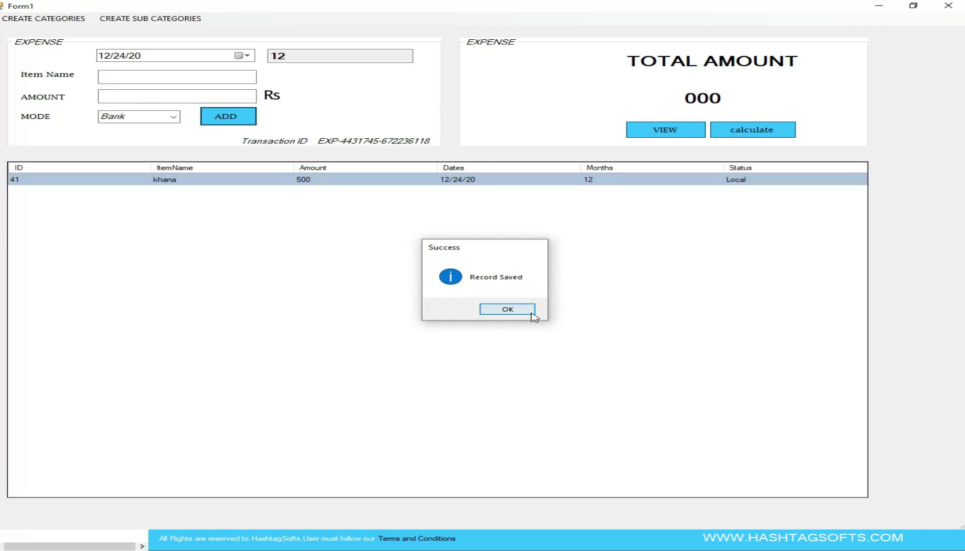
click(534, 314)
click(755, 135)
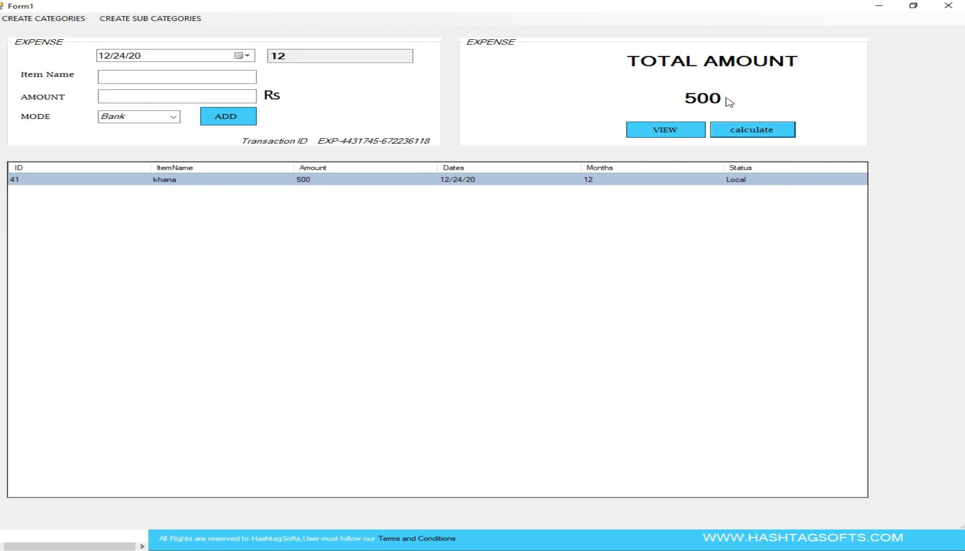
click(948, 6)
- Check the bank details record for the khana expense and its effect on the balance, and close the record
click(16, 245)
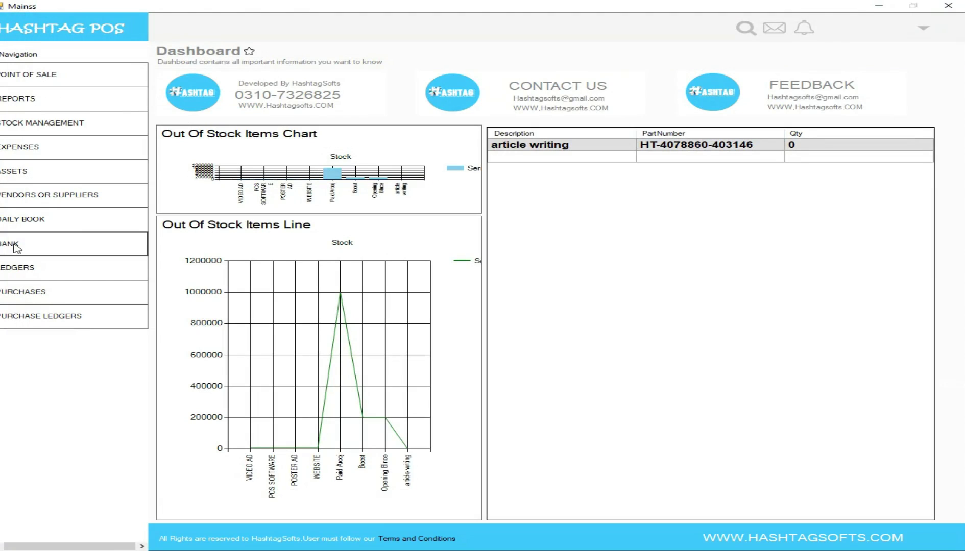
drag(419, 128, 411, 102)
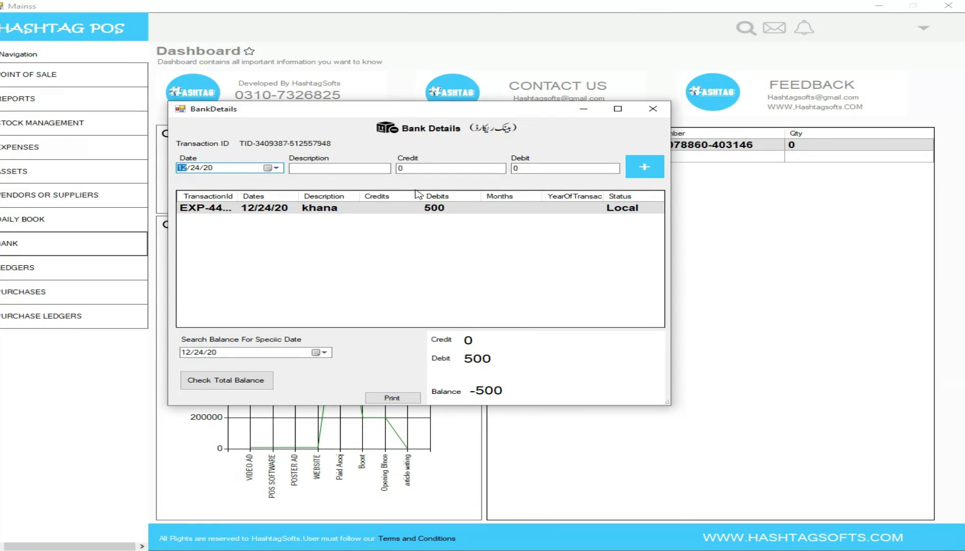
click(652, 109)
- Filter the sales report by the date 12/24/20 and calculate its sales, profit, expenses and cash left
click(21, 99)
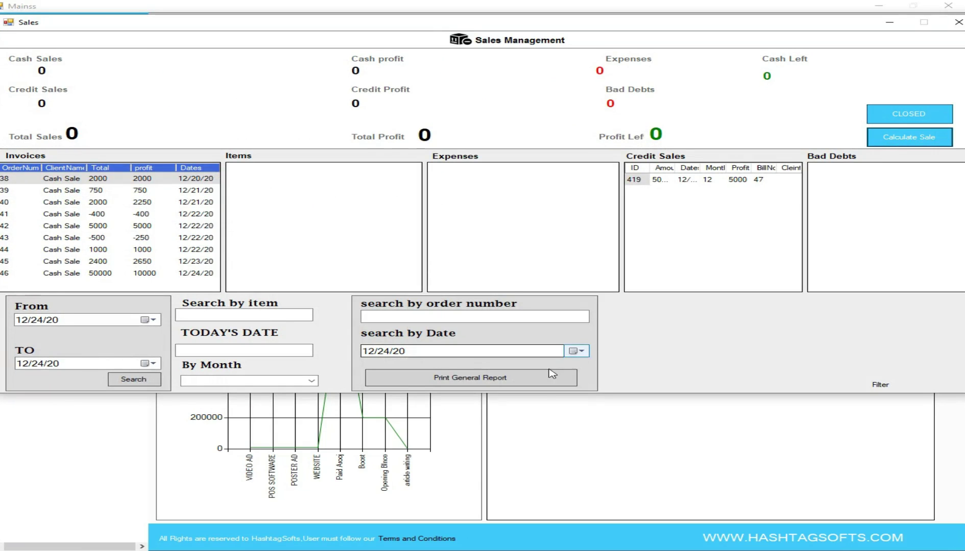
click(577, 351)
click(474, 414)
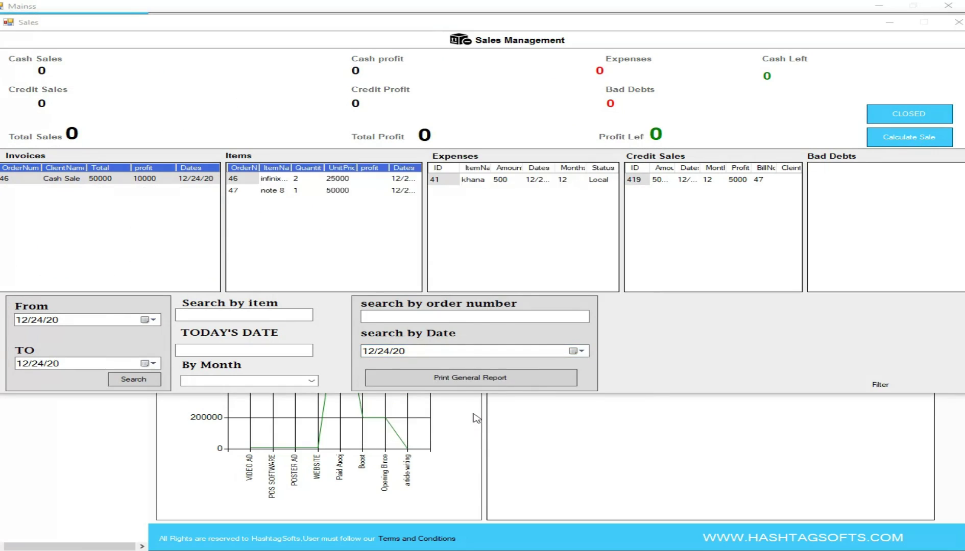
key(Return)
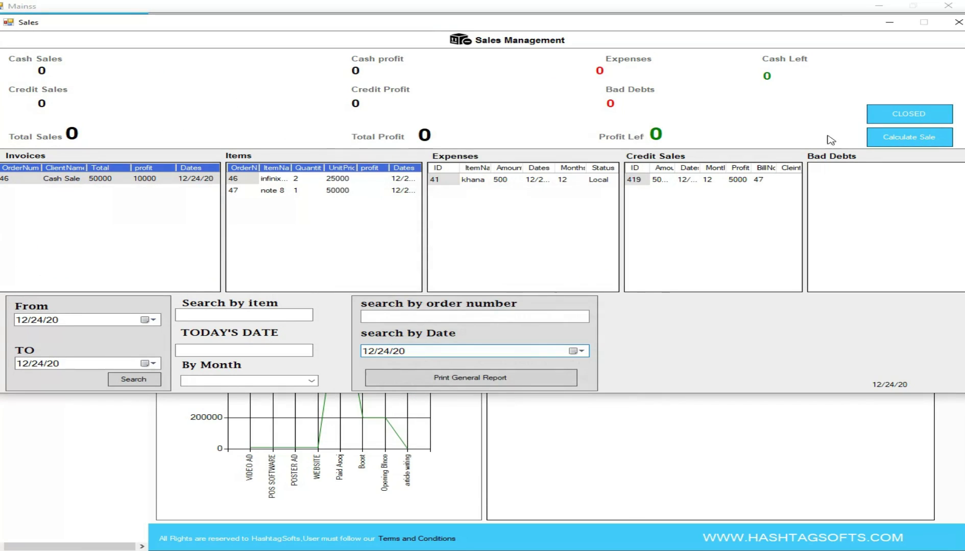
click(903, 139)
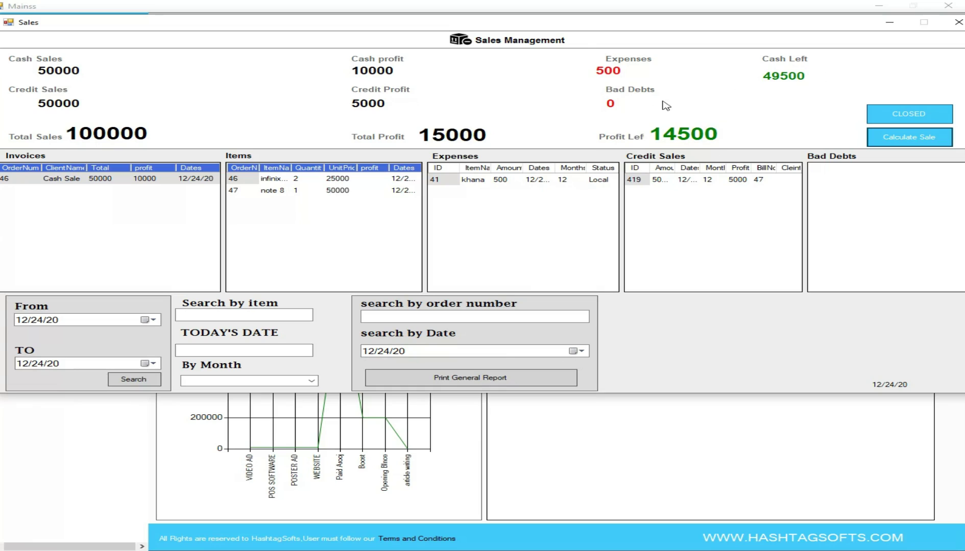
- Close the sales report and exit the point-of-sale application
click(958, 23)
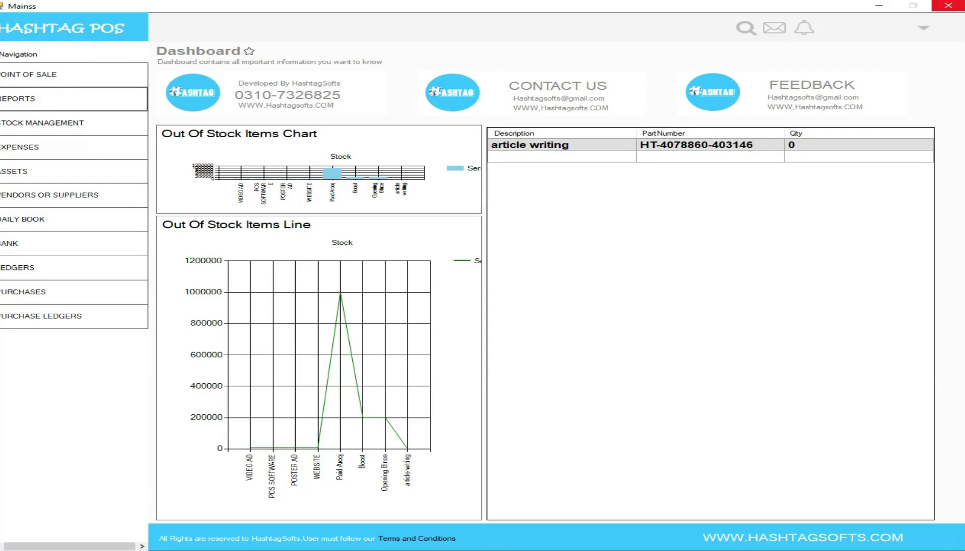
click(948, 5)
click(571, 541)
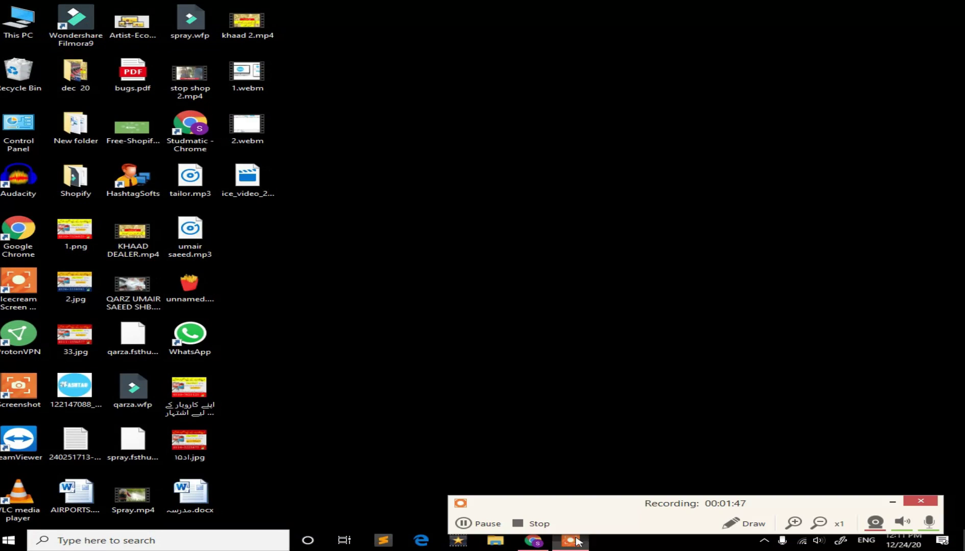